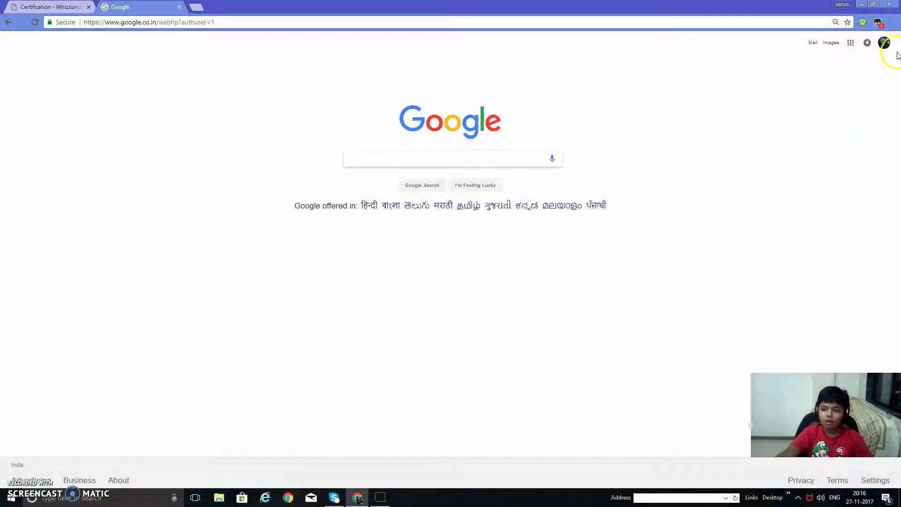
Open Google Calendar from the Google apps and show the calendar in Month view.
{"action": "left_click", "coordinate": [850, 47]}
{"action": "left_click", "coordinate": [826, 165]}
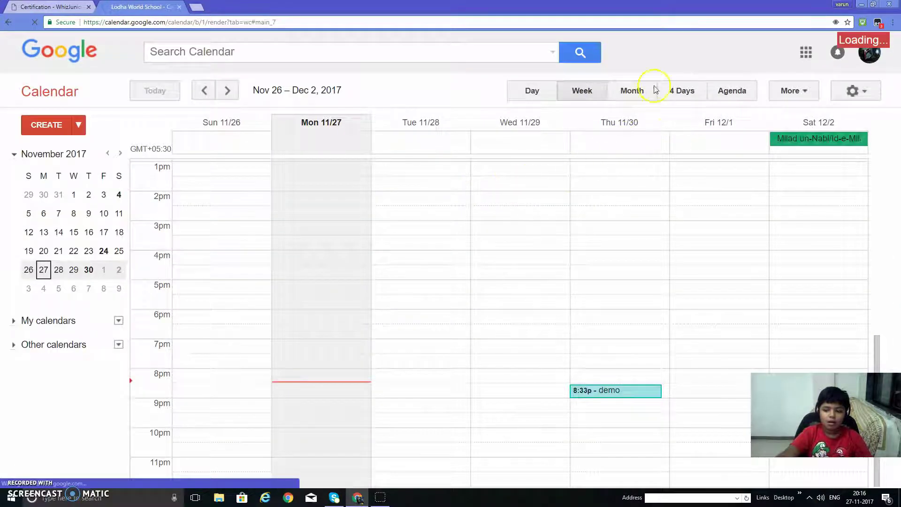
{"action": "left_click", "coordinate": [643, 93]}
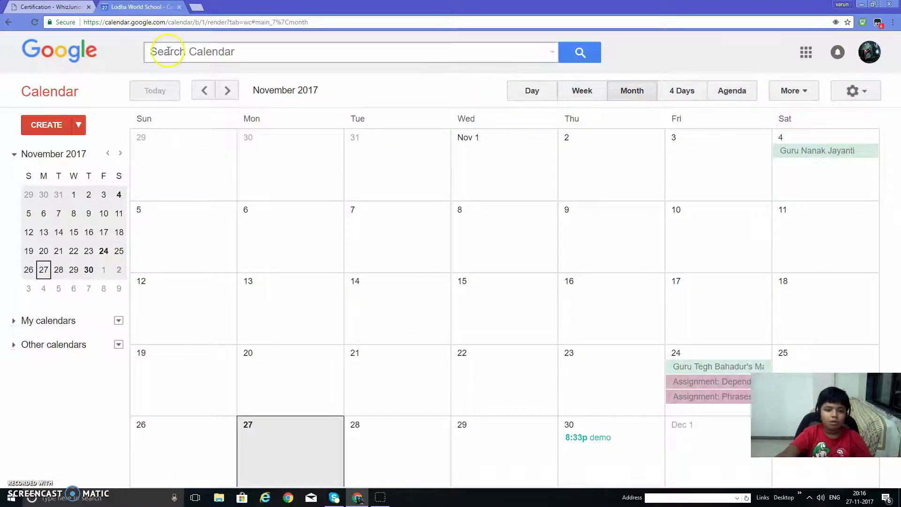
Check the task list on the WhizJuniors certification page, and create a new Google Calendar event titled "meet my friend".
{"action": "left_click", "coordinate": [55, 7]}
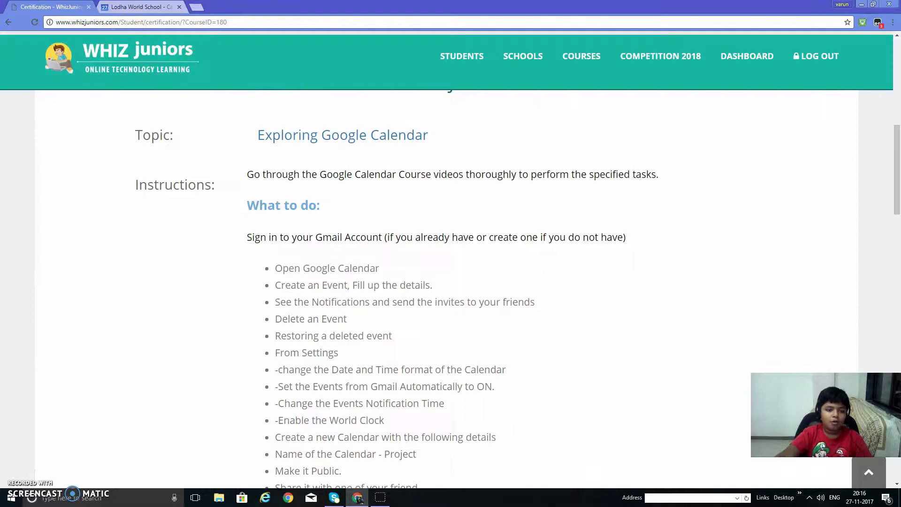
{"action": "scroll", "coordinate": [375, 252], "scroll_direction": "down", "scroll_amount": 2}
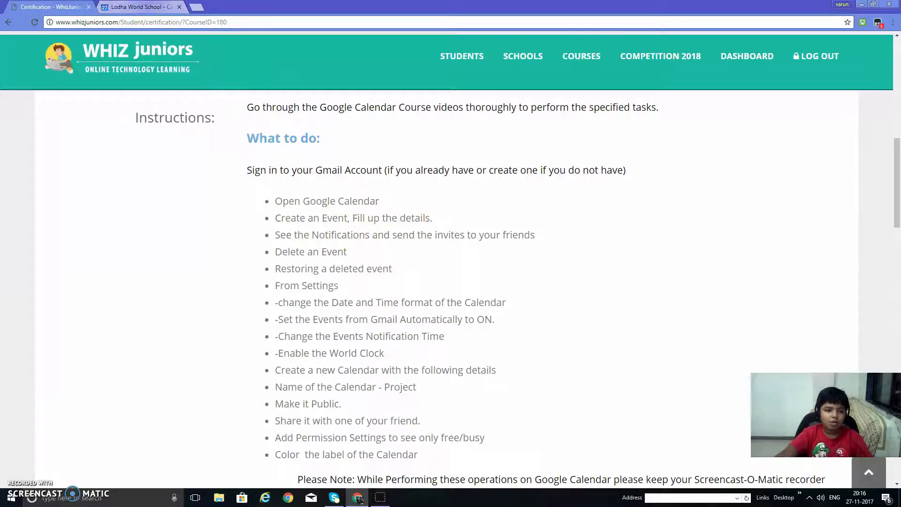
{"action": "left_click", "coordinate": [138, 7]}
{"action": "left_click", "coordinate": [42, 125]}
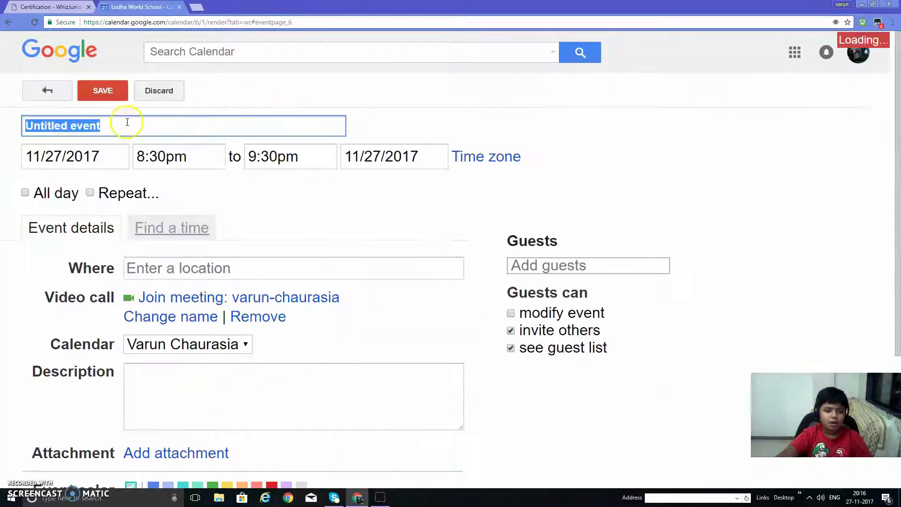
{"action": "key", "text": "BackSpace"}
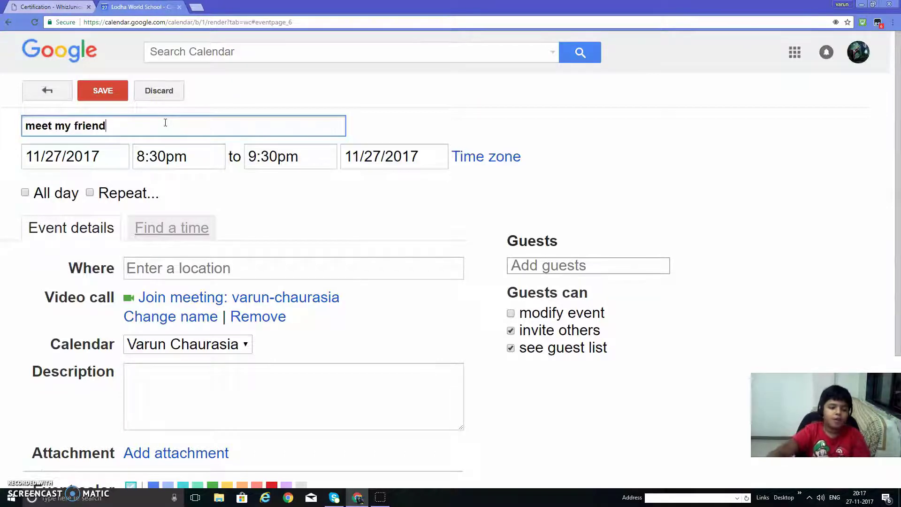
Schedule the event on 11/29/2017 from 8:33pm to 9:03pm.
{"action": "left_click", "coordinate": [89, 157]}
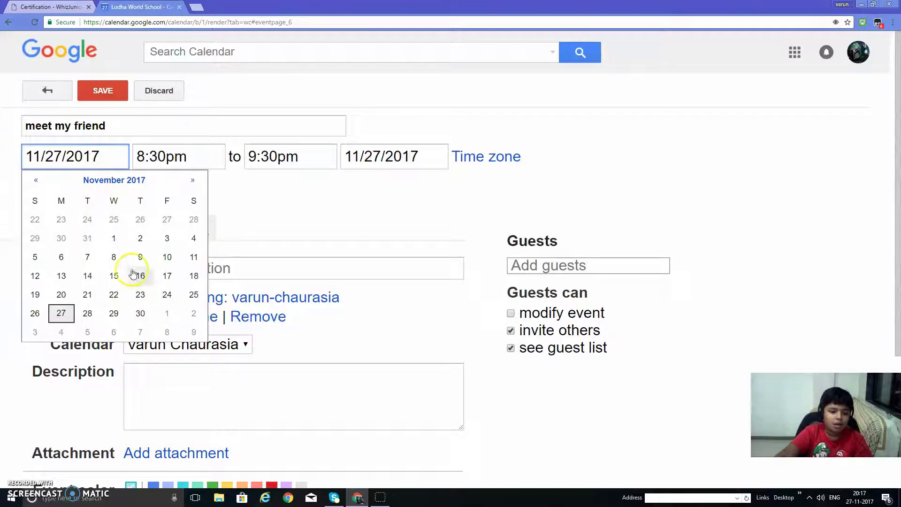
{"action": "left_click", "coordinate": [113, 313]}
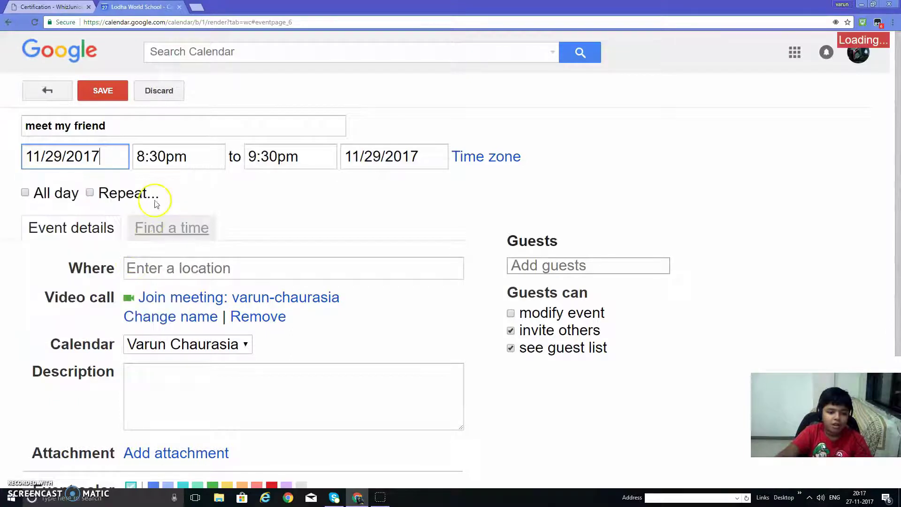
{"action": "left_click", "coordinate": [209, 155]}
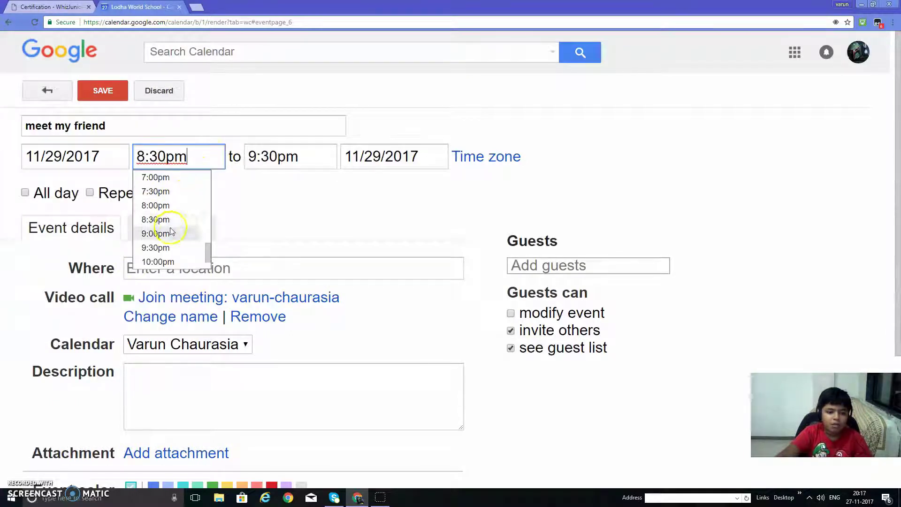
{"action": "left_click", "coordinate": [165, 155]}
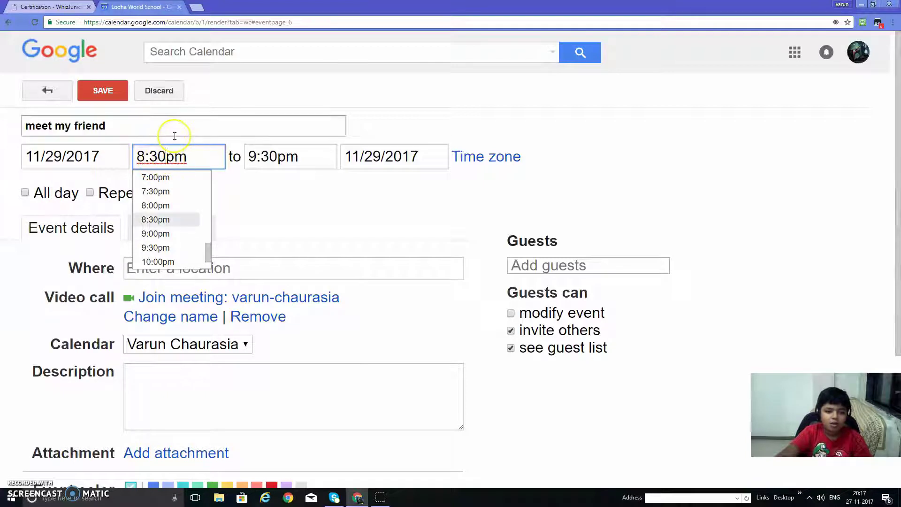
{"action": "key", "text": "BackSpace"}
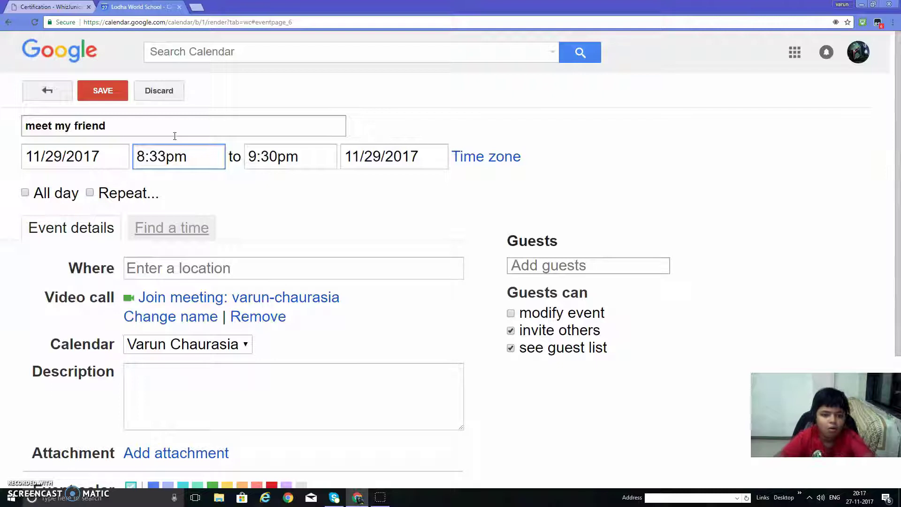
{"action": "left_click", "coordinate": [307, 157]}
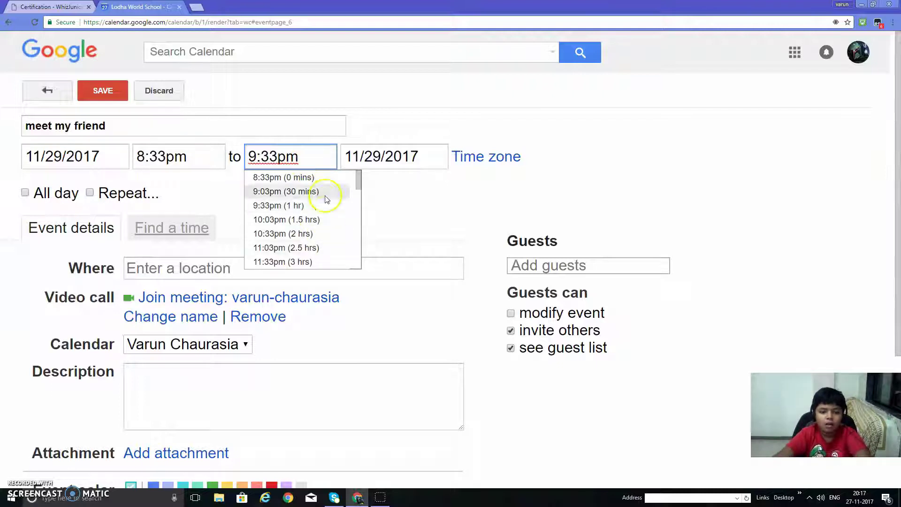
{"action": "left_click", "coordinate": [265, 191]}
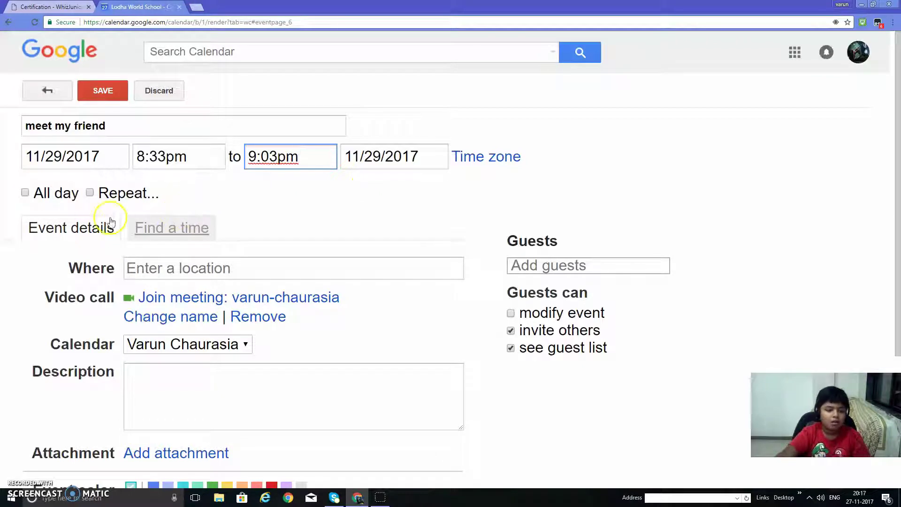
Set the event location to "Dominoes Hotel Apartments, Ipsos, Greece" and enter "demo" as the description.
{"action": "left_click", "coordinate": [237, 266]}
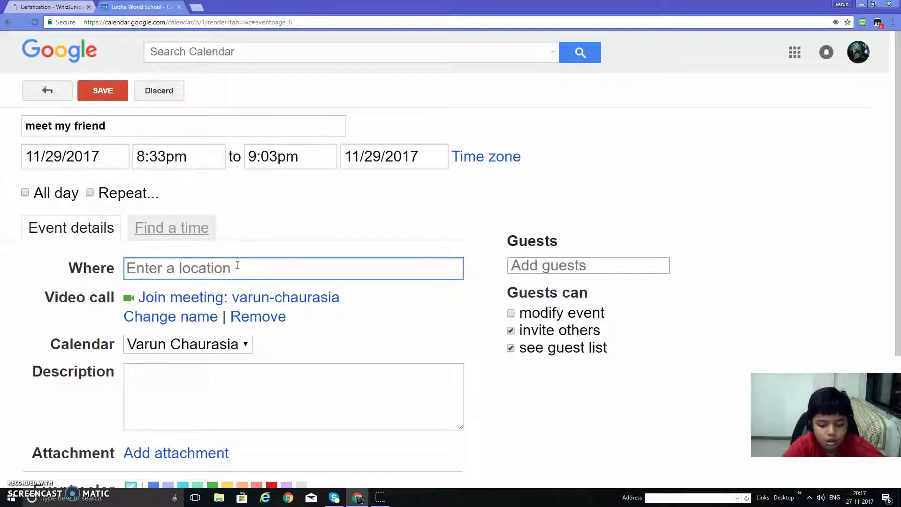
{"action": "type", "text": "do"}
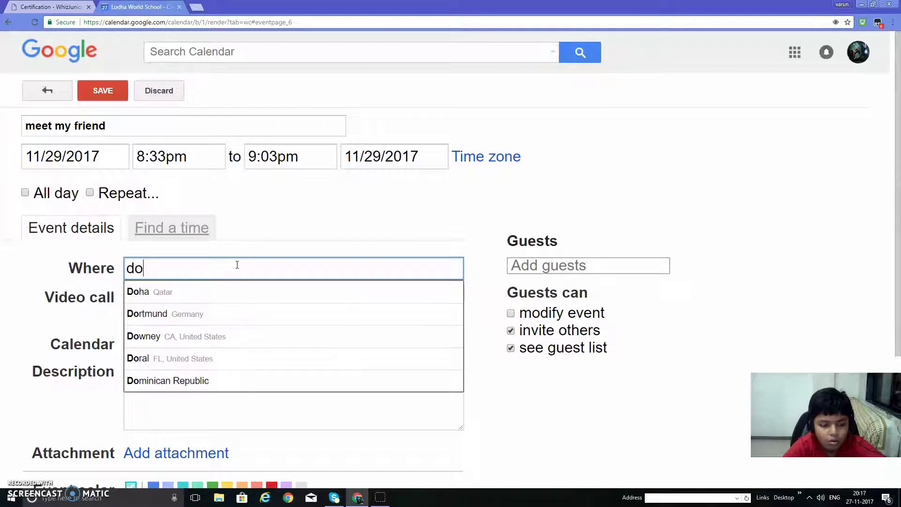
{"action": "type", "text": "mi"}
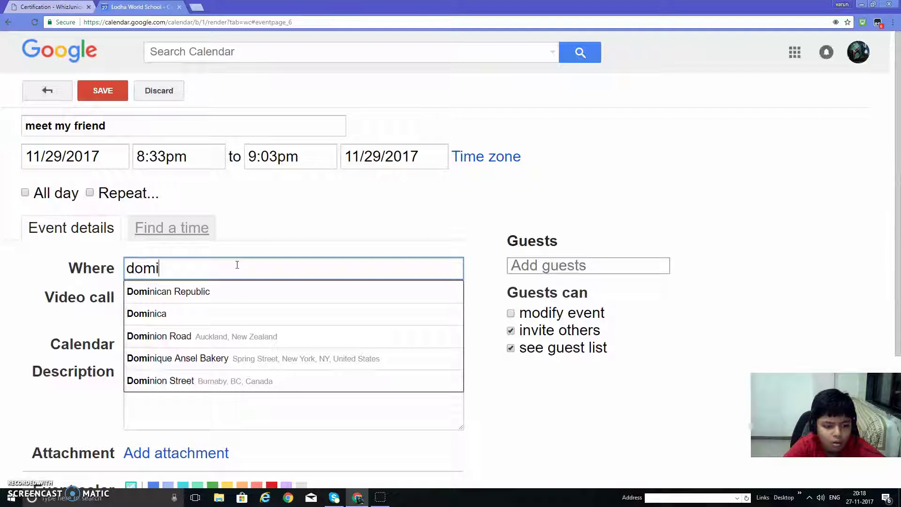
{"action": "type", "text": "oe"}
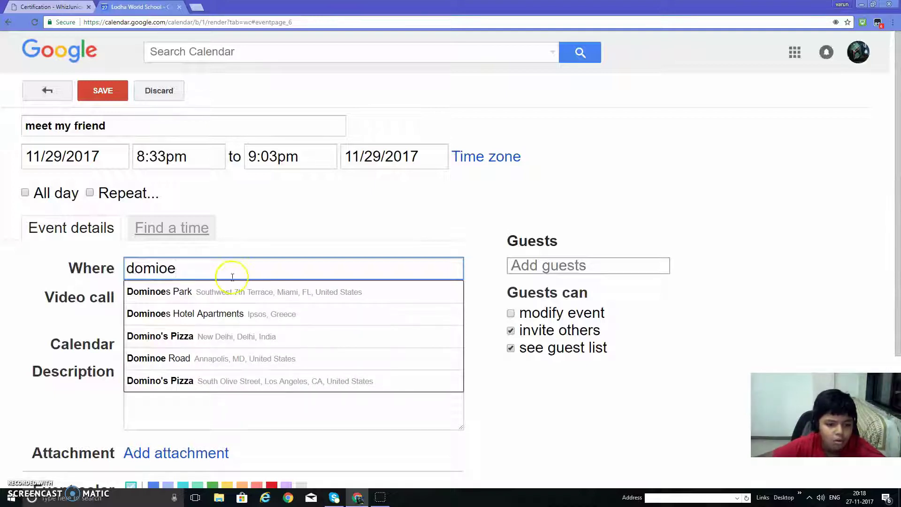
{"action": "left_click", "coordinate": [231, 314]}
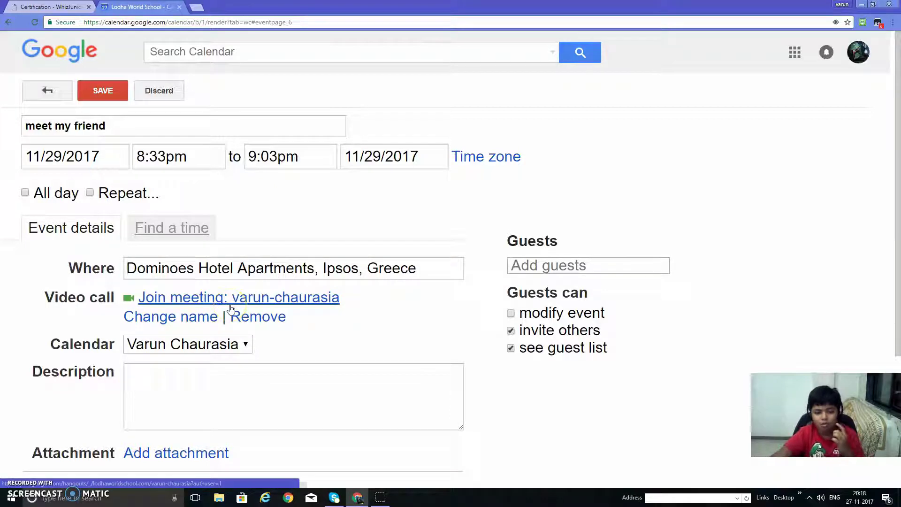
{"action": "left_click", "coordinate": [237, 373]}
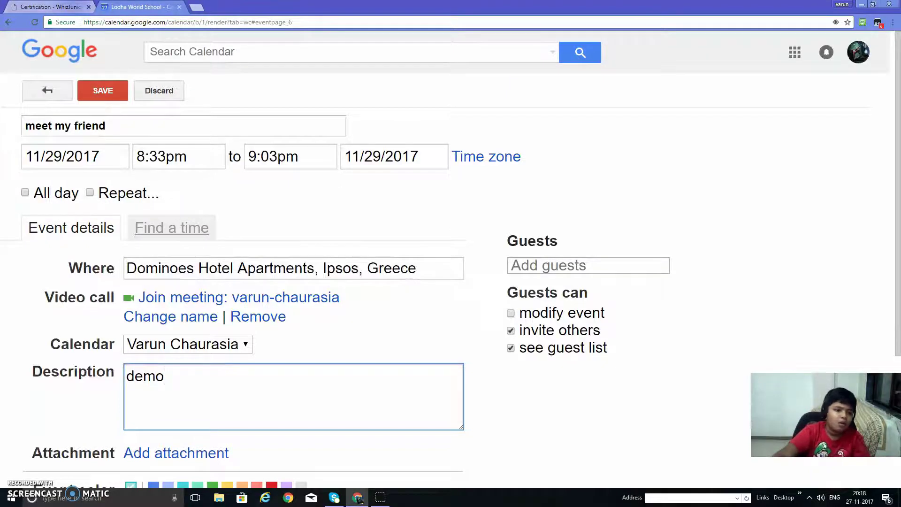
Recheck the WhizJuniors task list and set the event's reminder to a Notification 3 minutes before.
{"action": "left_click", "coordinate": [50, 7]}
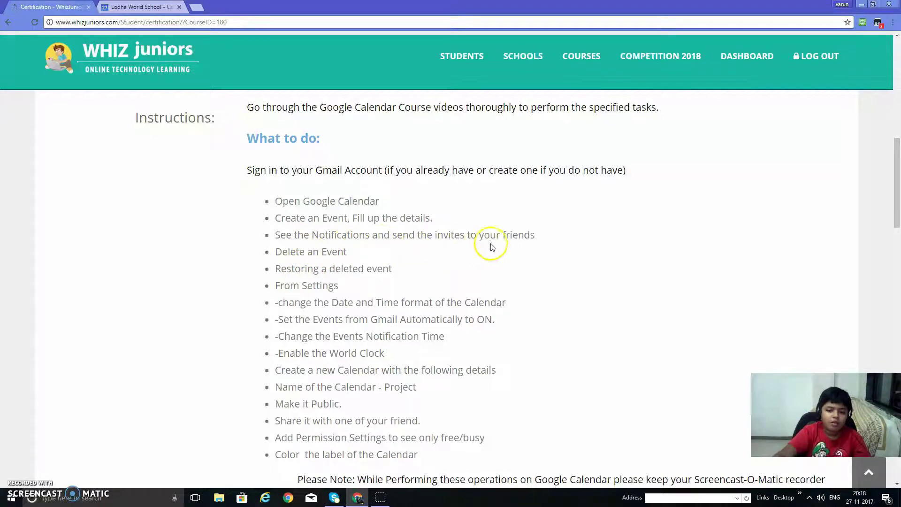
{"action": "left_click", "coordinate": [150, 6]}
{"action": "scroll", "coordinate": [276, 192], "scroll_direction": "down", "scroll_amount": 2}
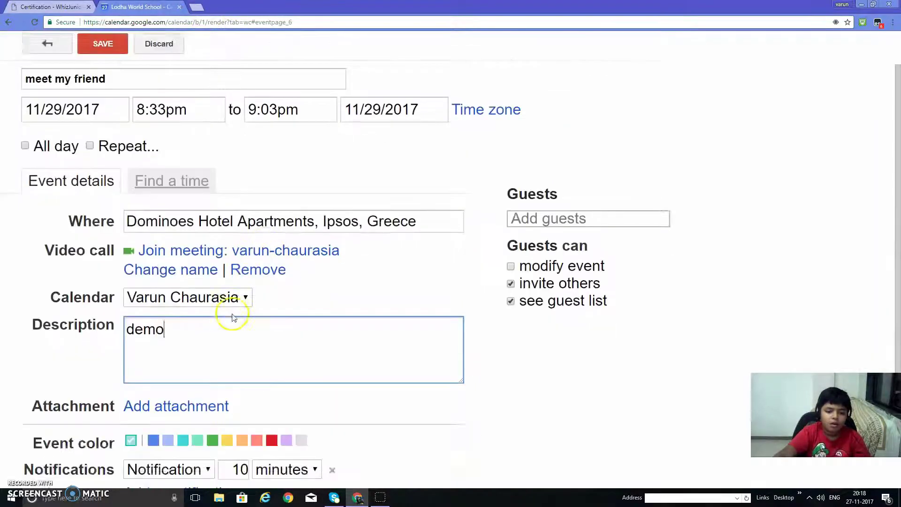
{"action": "scroll", "coordinate": [210, 345], "scroll_direction": "down", "scroll_amount": 1}
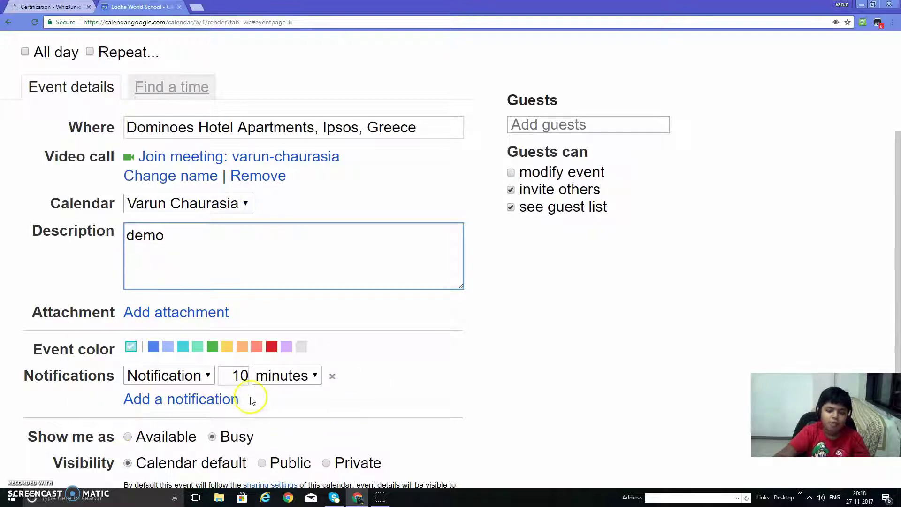
{"action": "left_click", "coordinate": [205, 378]}
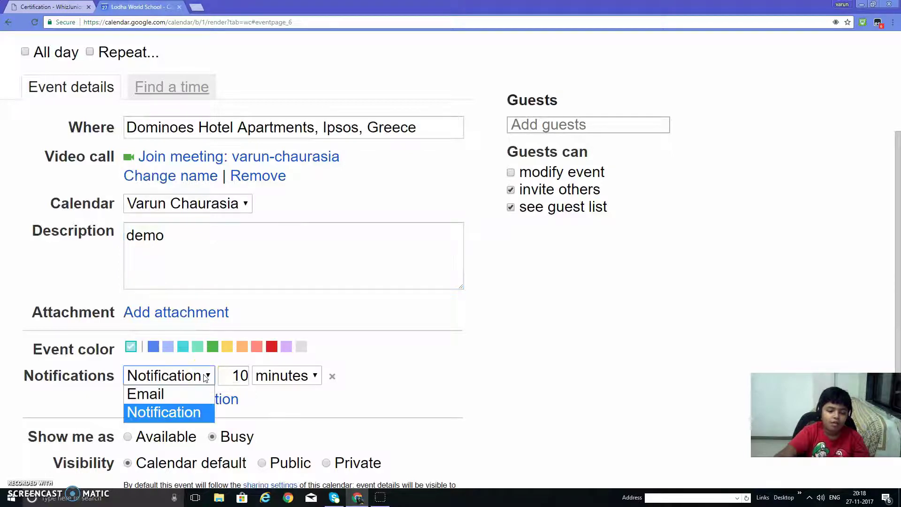
{"action": "left_click", "coordinate": [193, 411]}
{"action": "left_click", "coordinate": [184, 412]}
{"action": "left_click", "coordinate": [239, 377]}
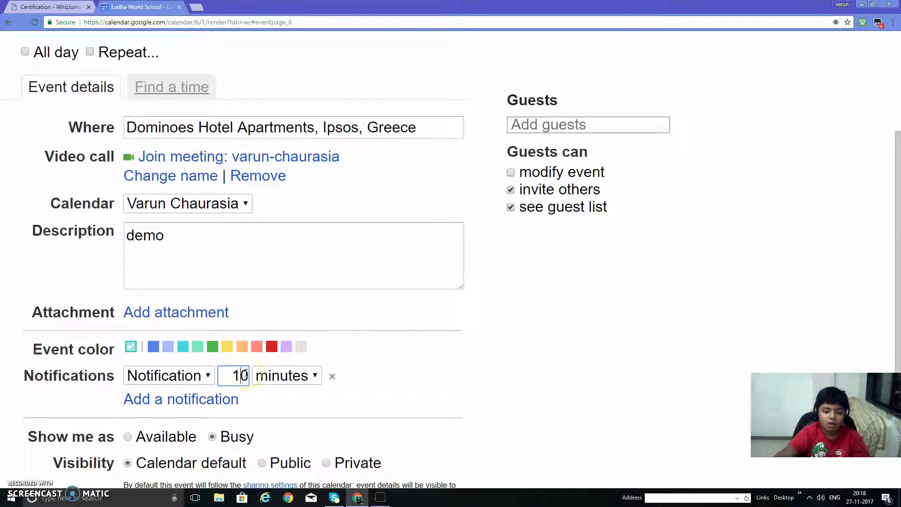
{"action": "key", "text": "BackSpace"}
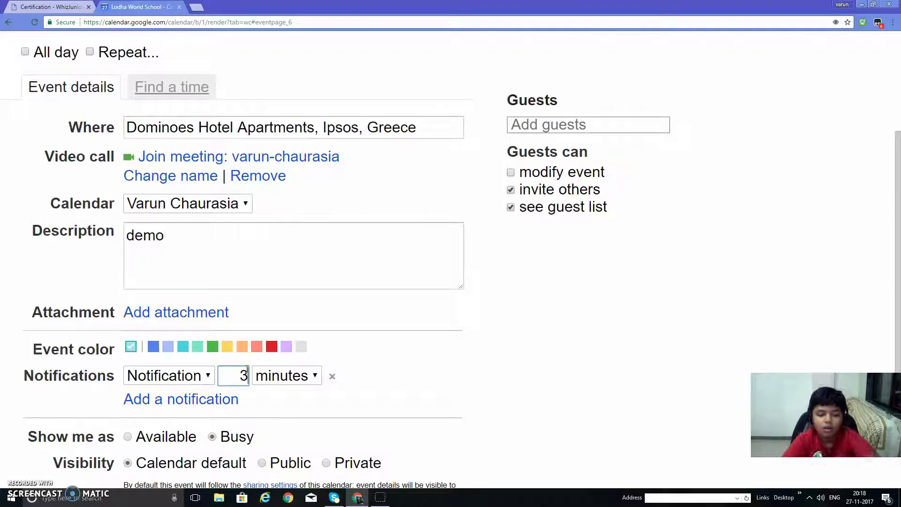
{"action": "type", "text": "3"}
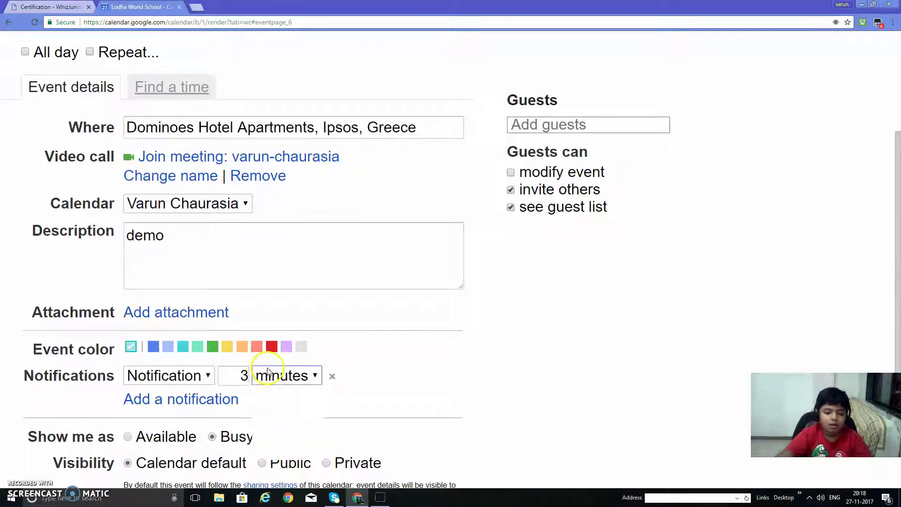
{"action": "left_click", "coordinate": [266, 375]}
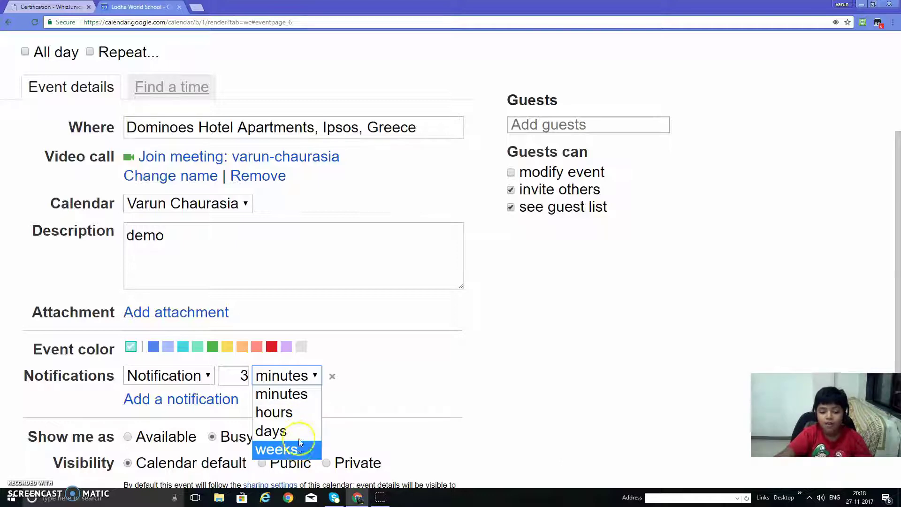
{"action": "left_click", "coordinate": [300, 398]}
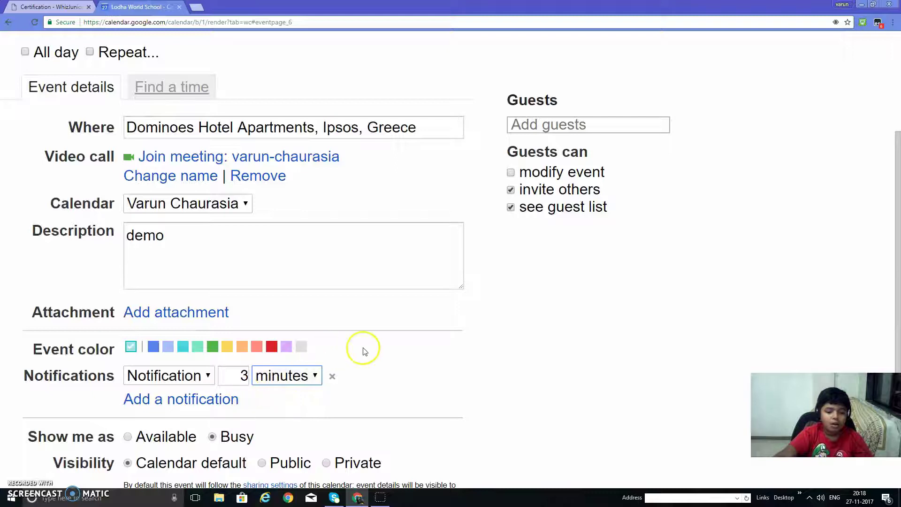
Add a friend as a guest of the event by choosing the suggested e-mail address starting with "r".
{"action": "scroll", "coordinate": [448, 339], "scroll_direction": "up", "scroll_amount": 1}
{"action": "left_click", "coordinate": [585, 171]}
{"action": "type", "text": "r"}
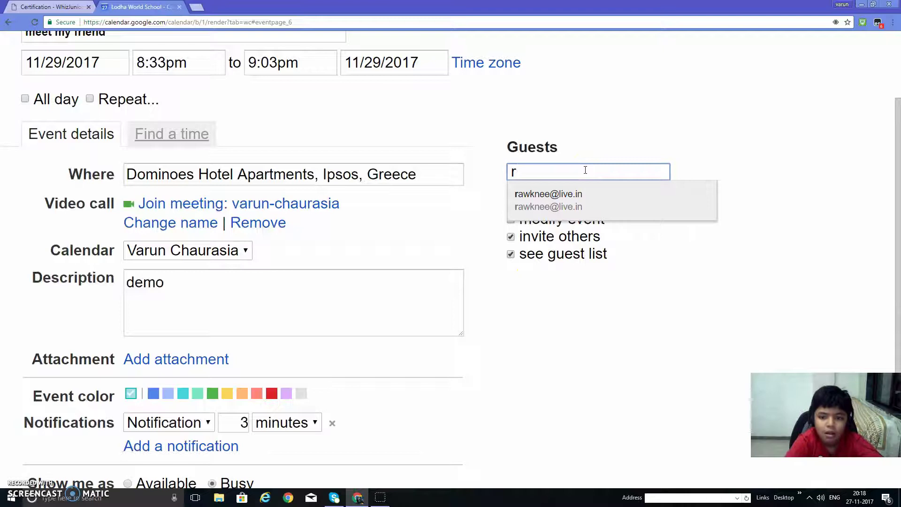
{"action": "type", "text": "at"}
{"action": "key", "text": "BackSpace"}
{"action": "key", "text": "BackSpace"}
{"action": "key", "text": "BackSpace"}
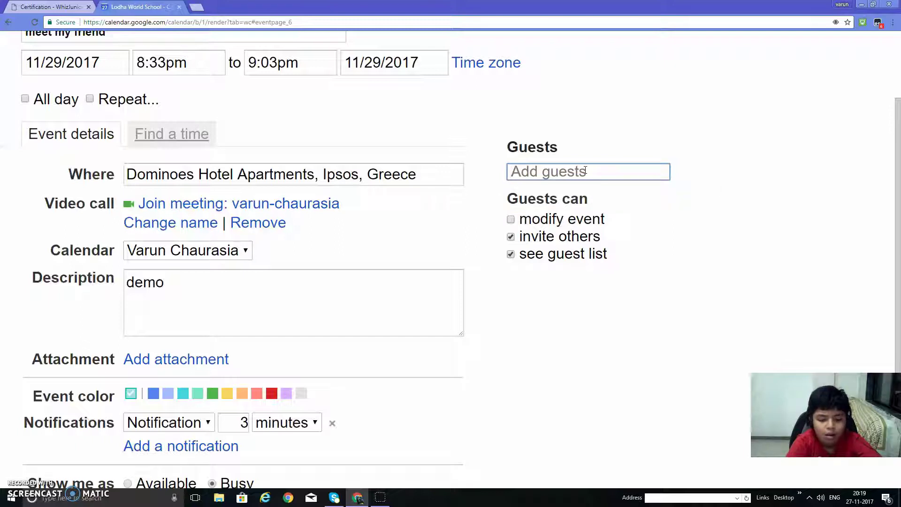
{"action": "type", "text": "v"}
{"action": "key", "text": "BackSpace"}
{"action": "type", "text": "r"}
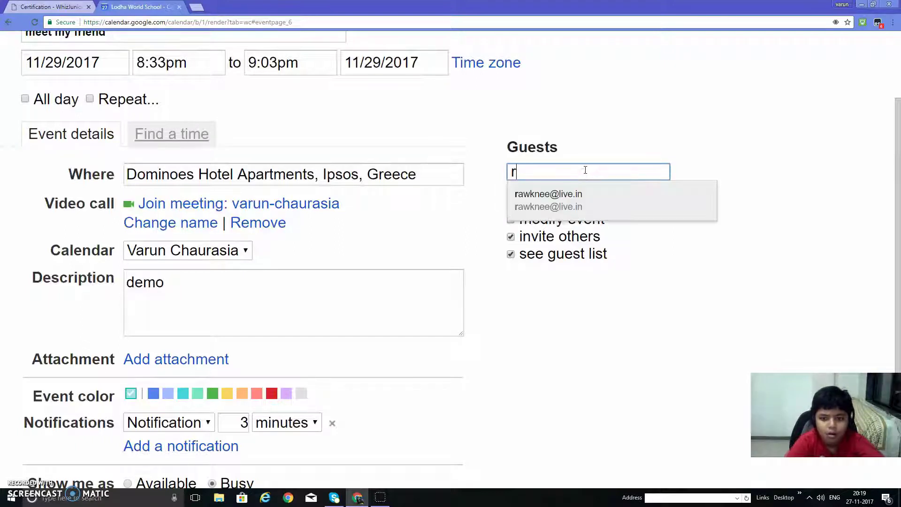
{"action": "left_click", "coordinate": [582, 207]}
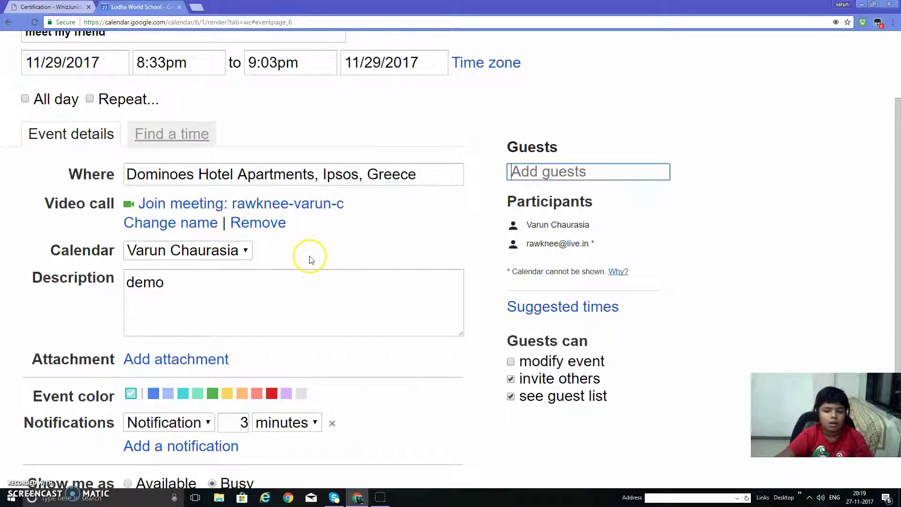
Recheck the WhizJuniors task list, then save the "meet my friend" event, inviting the external guest and sending the invitation.
{"action": "left_click", "coordinate": [51, 7]}
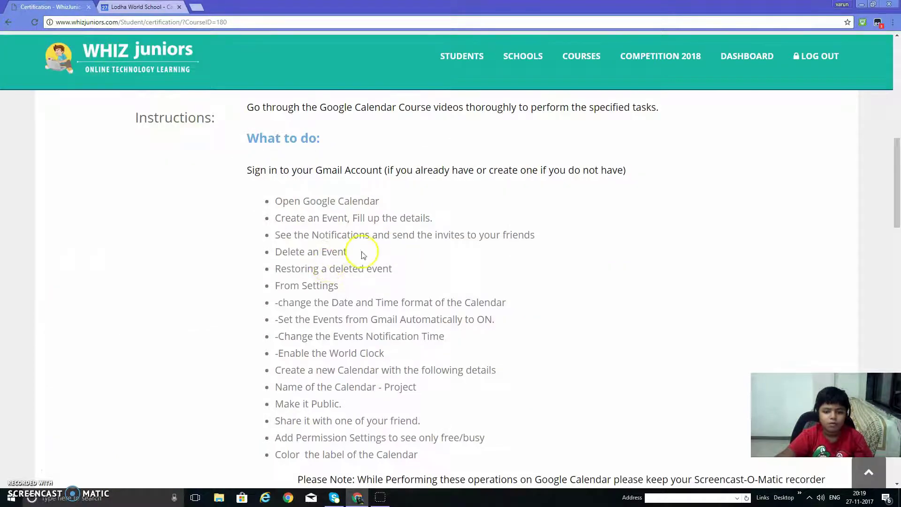
{"action": "left_click", "coordinate": [141, 7]}
{"action": "scroll", "coordinate": [525, 149], "scroll_direction": "up", "scroll_amount": 3}
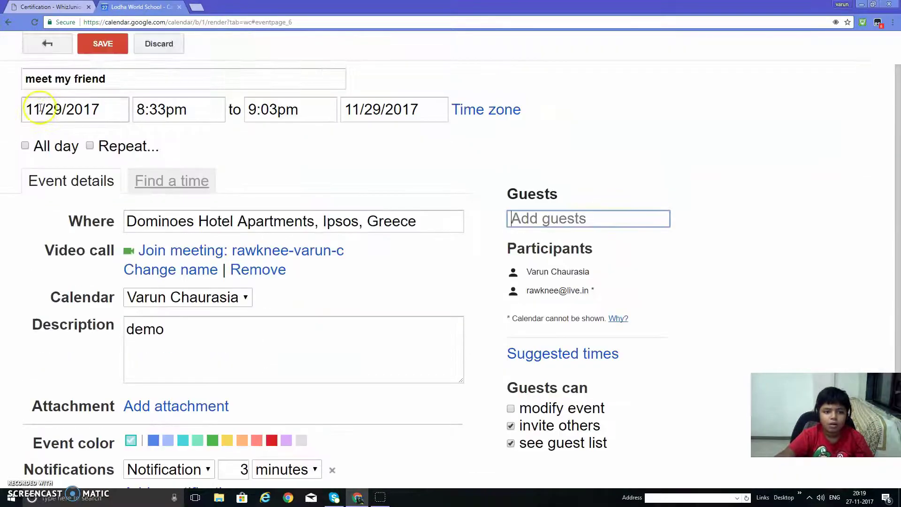
{"action": "left_click", "coordinate": [100, 90]}
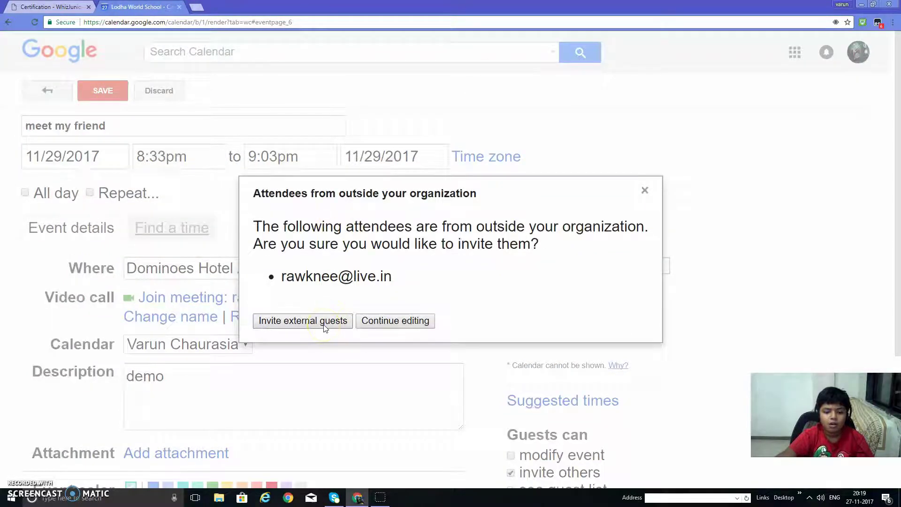
{"action": "left_click", "coordinate": [298, 321]}
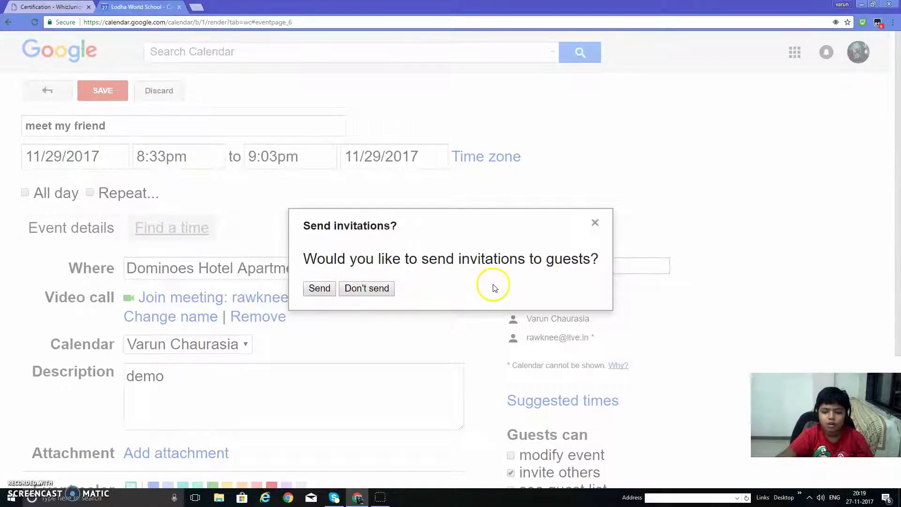
{"action": "left_click", "coordinate": [319, 289]}
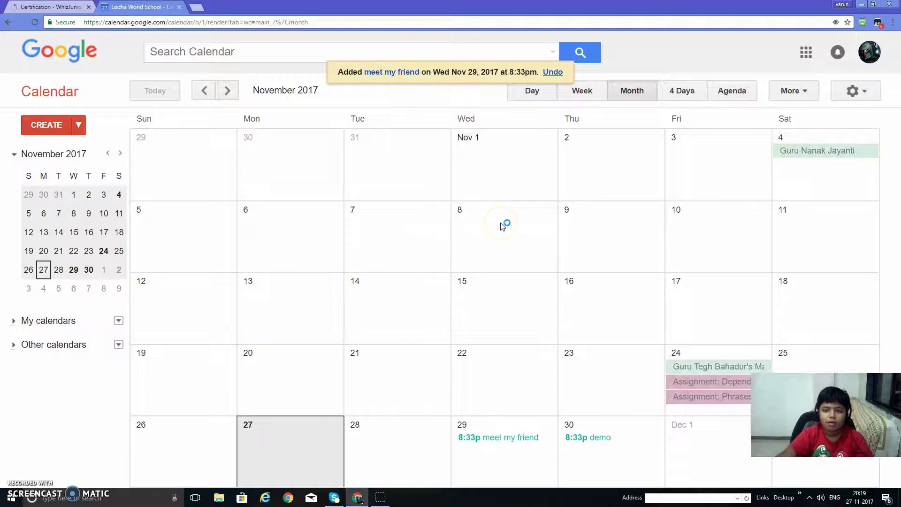
Delete the "demo" event on November 30 from the calendar.
{"action": "scroll", "coordinate": [669, 277], "scroll_direction": "down", "scroll_amount": 1}
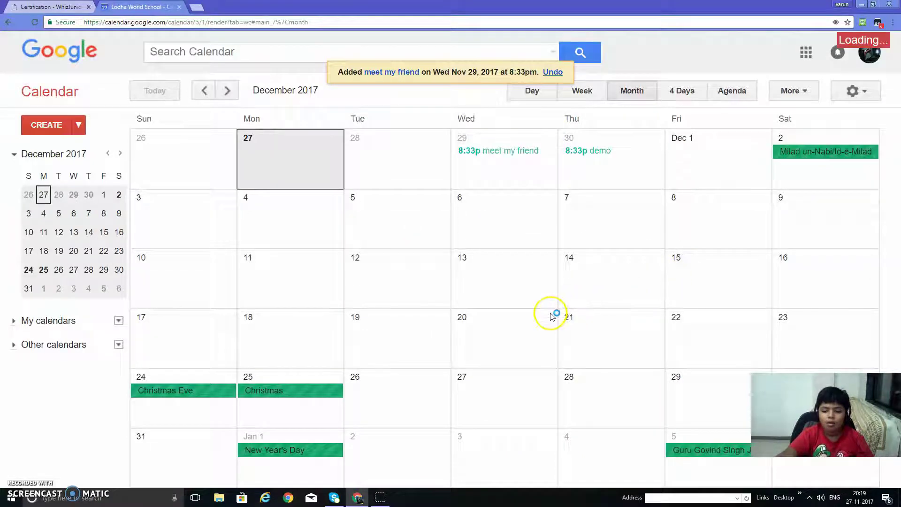
{"action": "scroll", "coordinate": [552, 317], "scroll_direction": "up", "scroll_amount": 1}
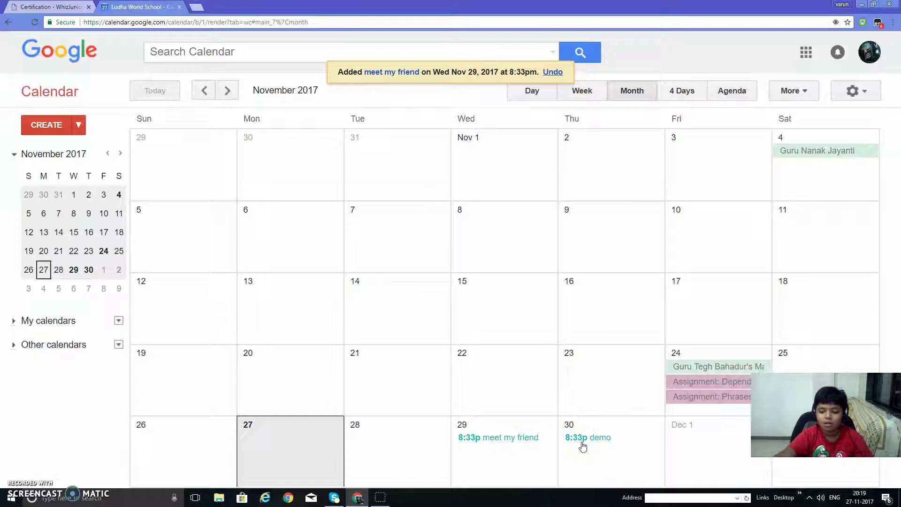
{"action": "left_click", "coordinate": [582, 444]}
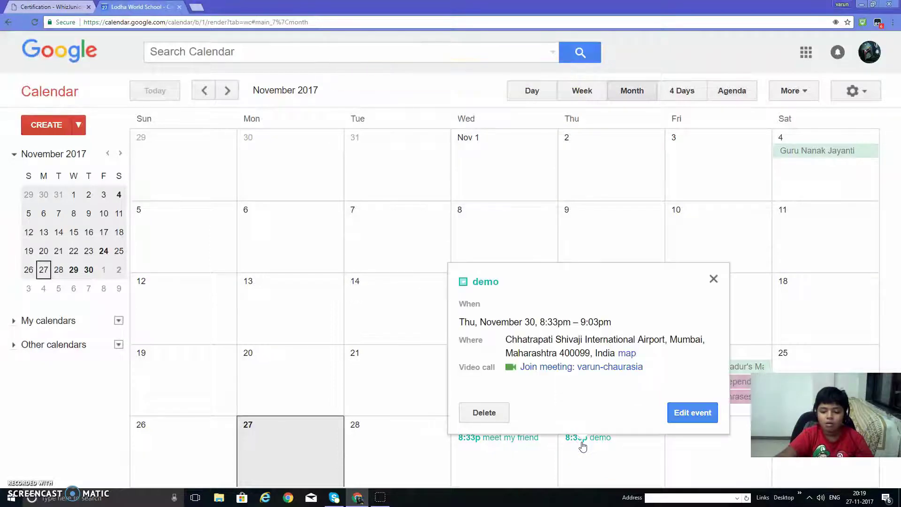
{"action": "left_click", "coordinate": [501, 420]}
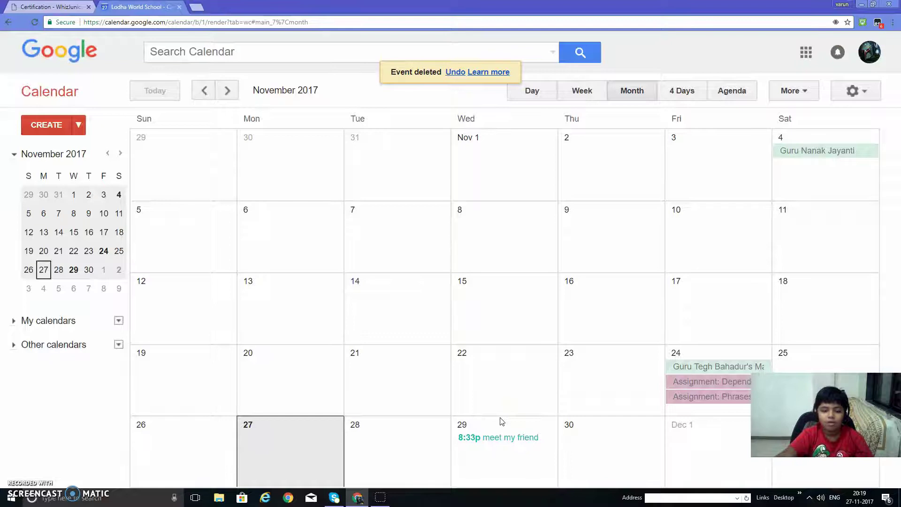
Restore the deleted "demo" event from the trash of the personal calendar and return to the month view.
{"action": "left_click", "coordinate": [70, 7]}
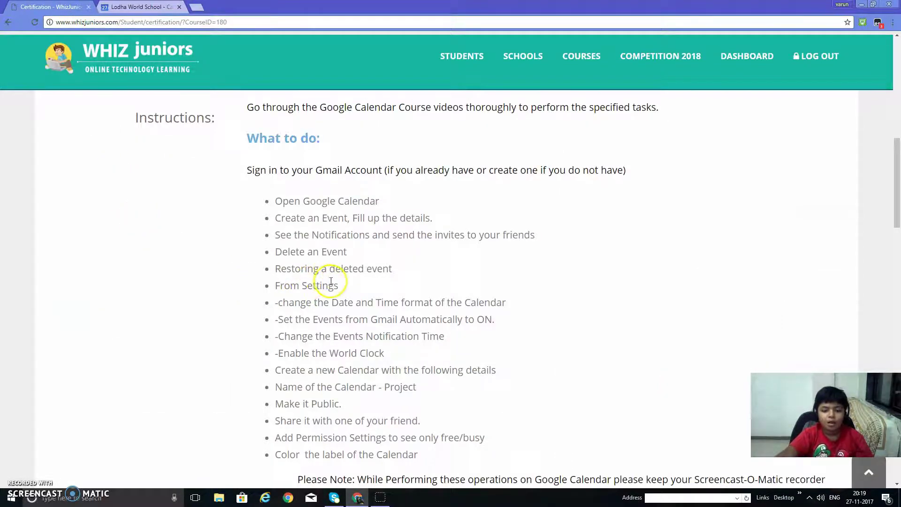
{"action": "left_click", "coordinate": [139, 6]}
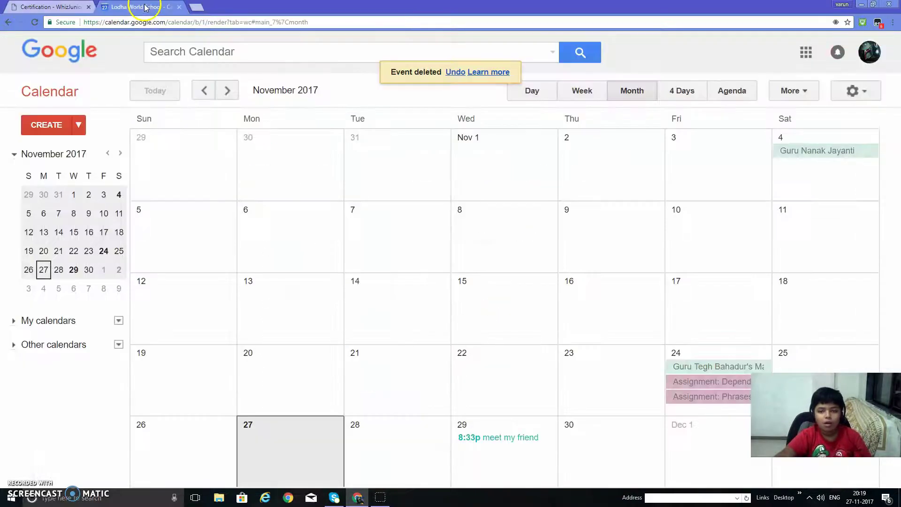
{"action": "left_click", "coordinate": [854, 90]}
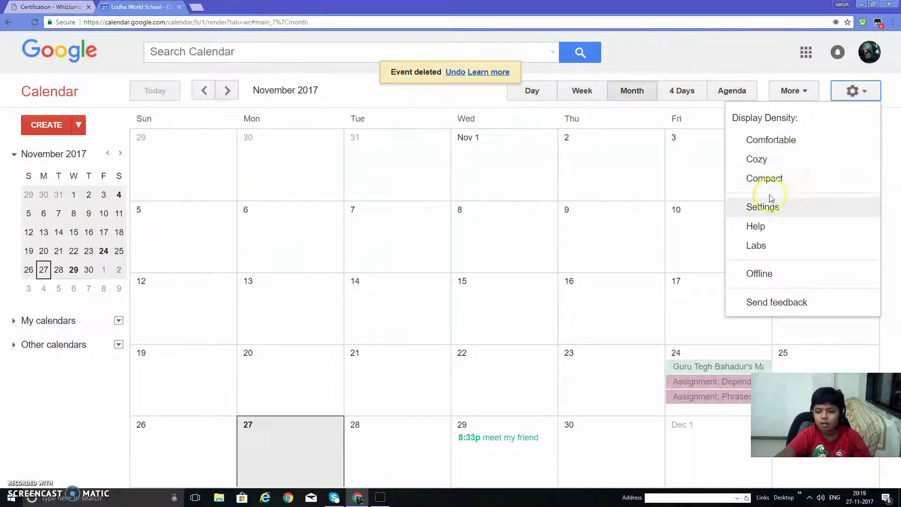
{"action": "left_click", "coordinate": [762, 207]}
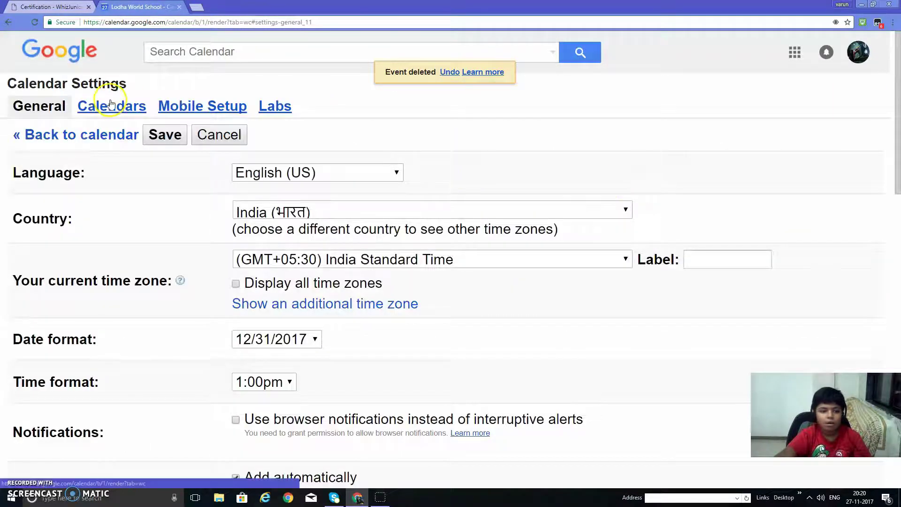
{"action": "left_click", "coordinate": [110, 104]}
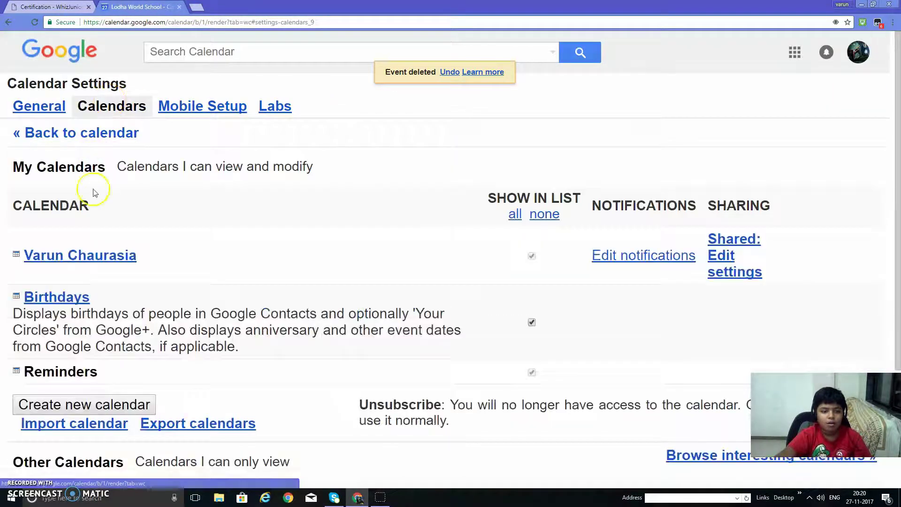
{"action": "left_click", "coordinate": [90, 261]}
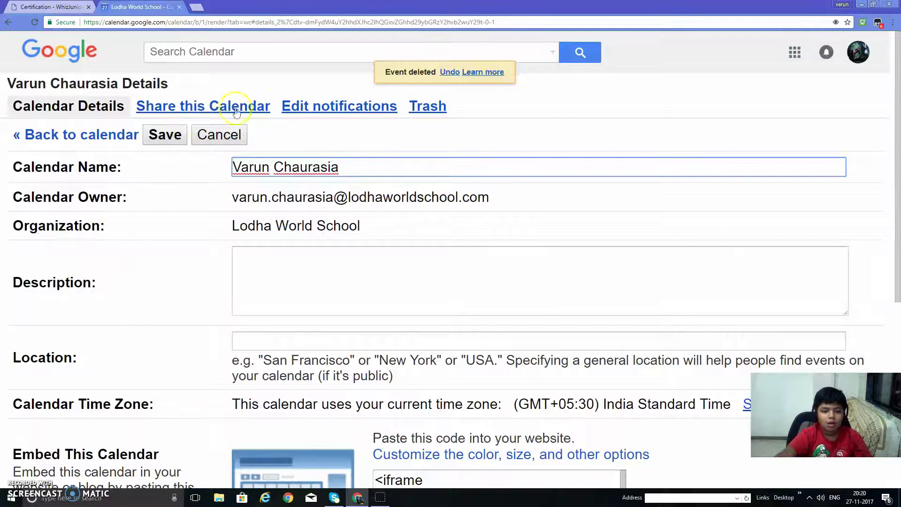
{"action": "left_click", "coordinate": [420, 105]}
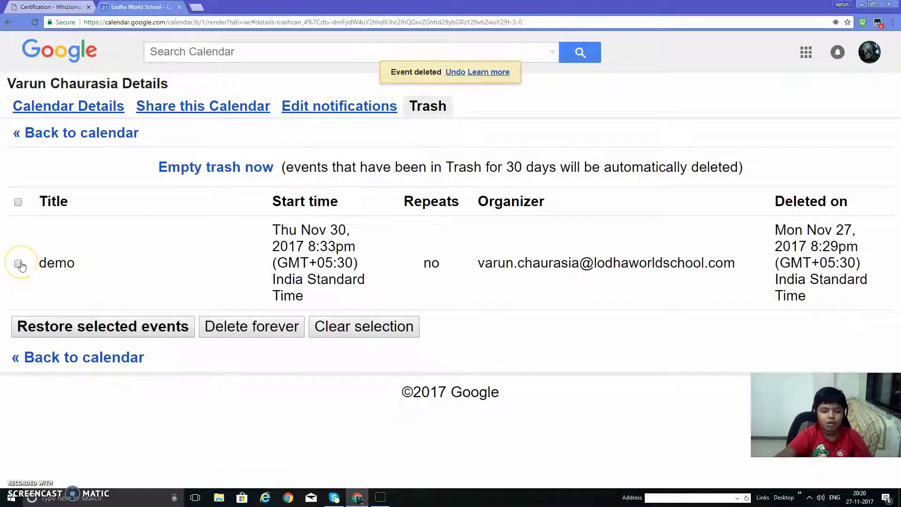
{"action": "left_click", "coordinate": [143, 331]}
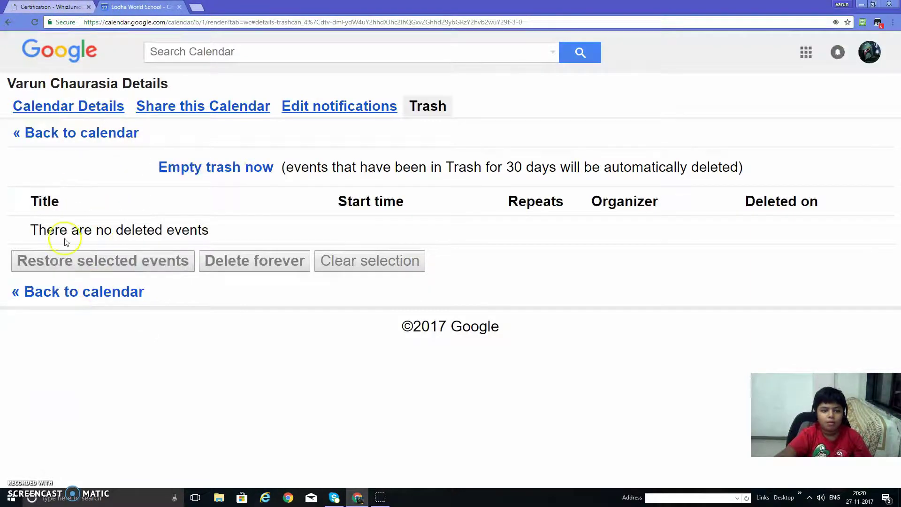
{"action": "left_click", "coordinate": [57, 62]}
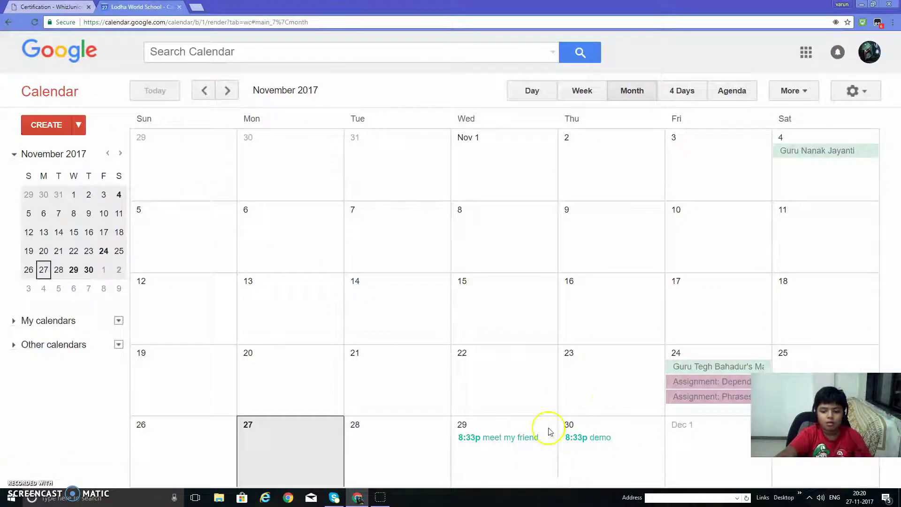
In the general calendar settings, set the date format to 2017-12-31 and the time format to 13:00.
{"action": "left_click", "coordinate": [28, 7]}
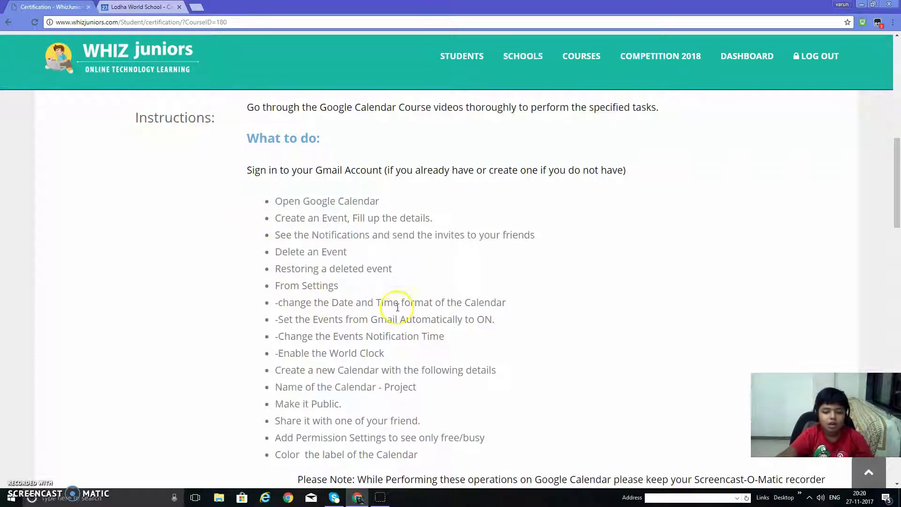
{"action": "left_click", "coordinate": [113, 7]}
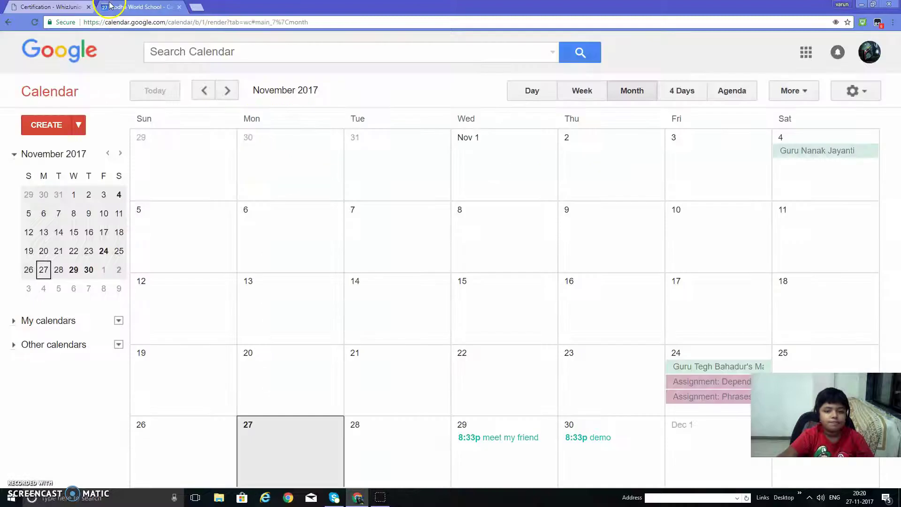
{"action": "left_click", "coordinate": [852, 94]}
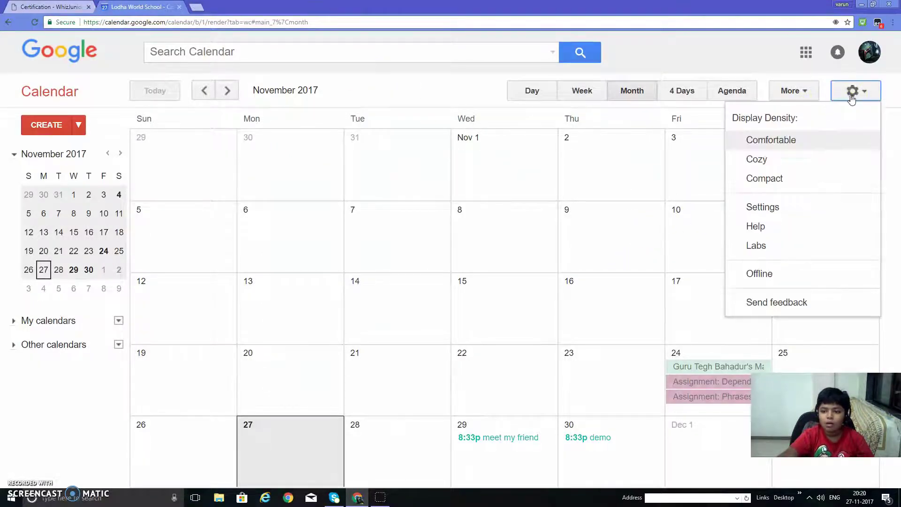
{"action": "left_click", "coordinate": [770, 212]}
{"action": "scroll", "coordinate": [281, 253], "scroll_direction": "down", "scroll_amount": 1}
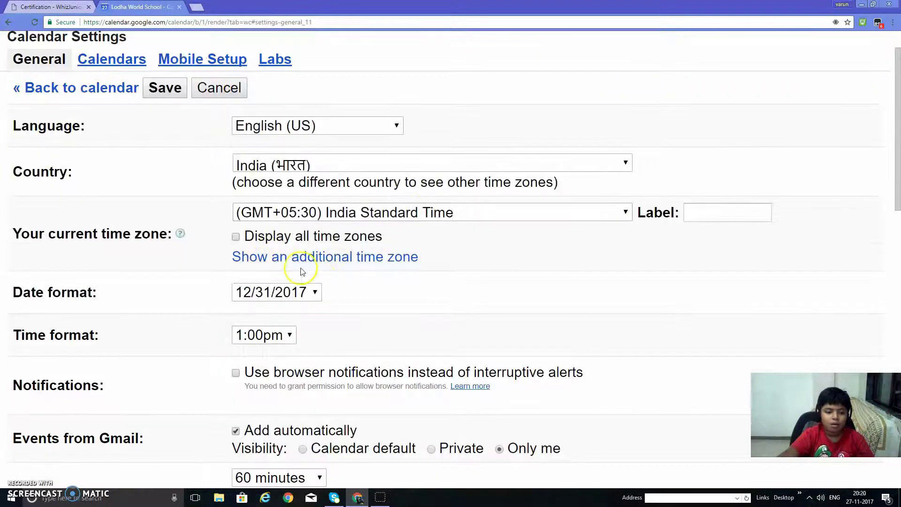
{"action": "left_click", "coordinate": [312, 294]}
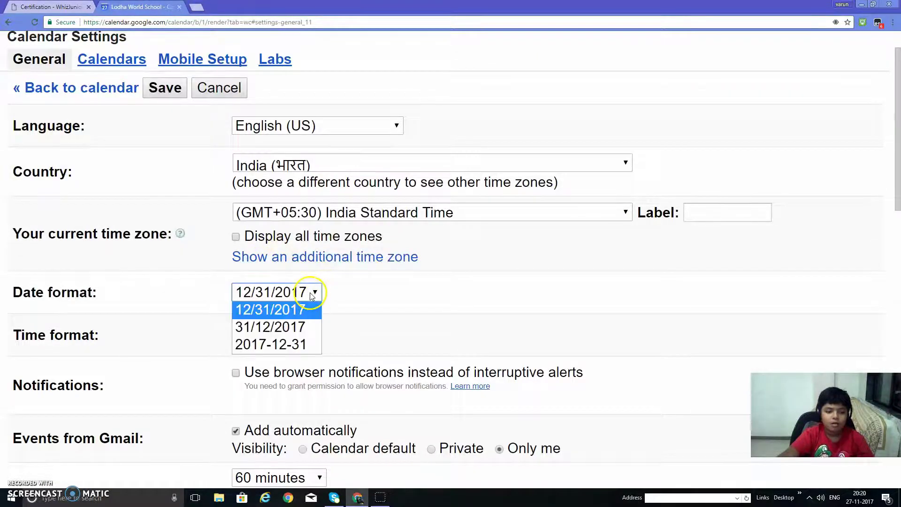
{"action": "left_click", "coordinate": [275, 345]}
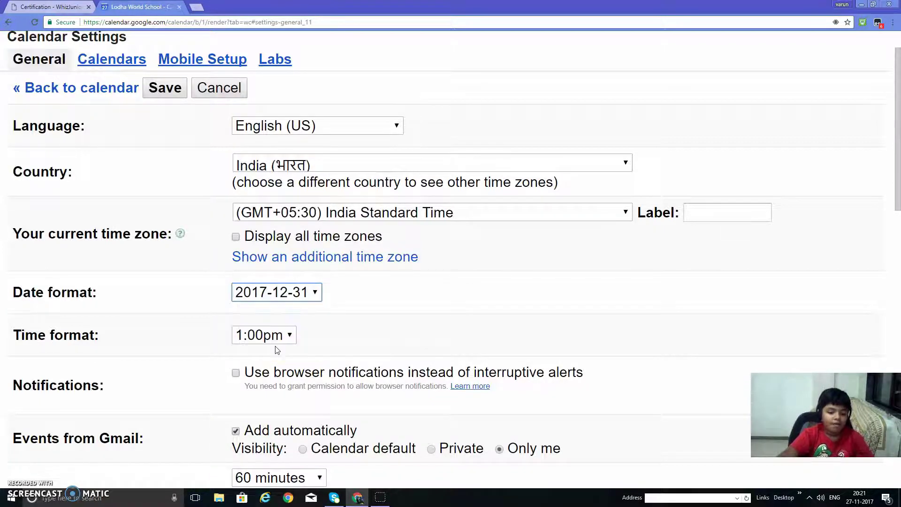
{"action": "left_click", "coordinate": [278, 337]}
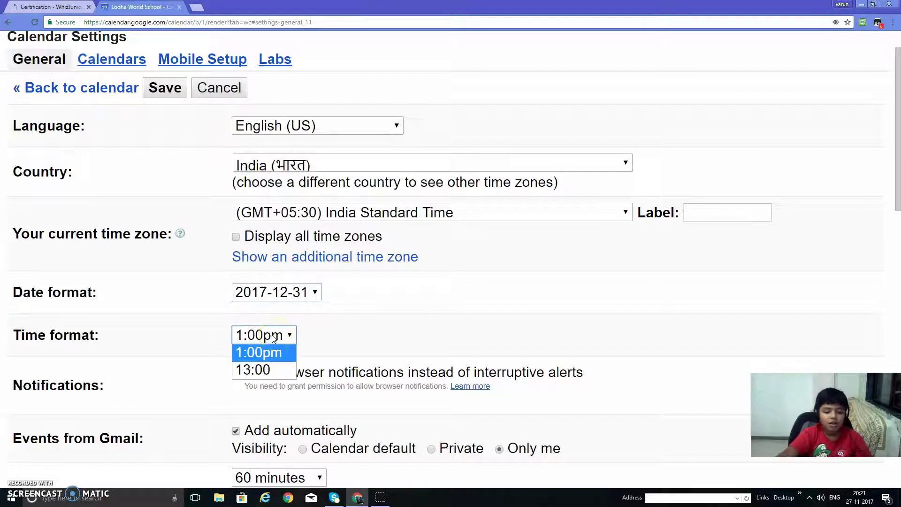
{"action": "left_click", "coordinate": [264, 354]}
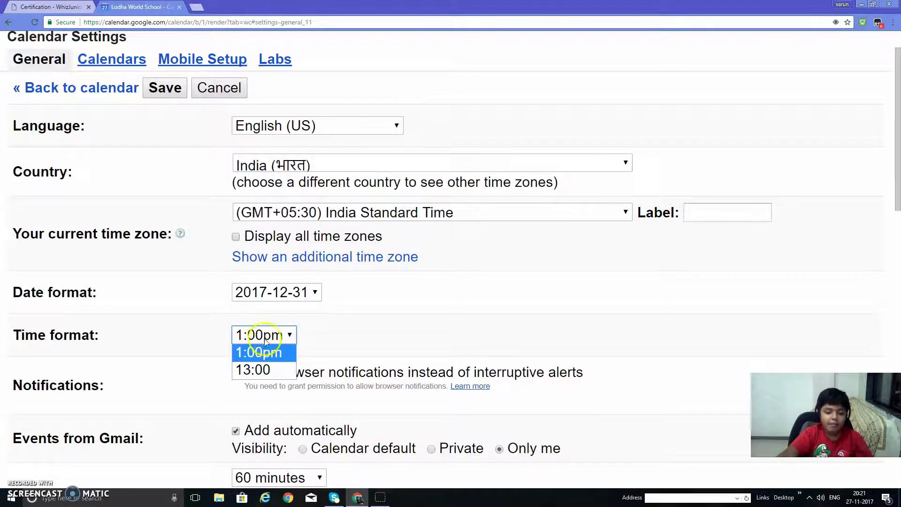
{"action": "left_click", "coordinate": [255, 370]}
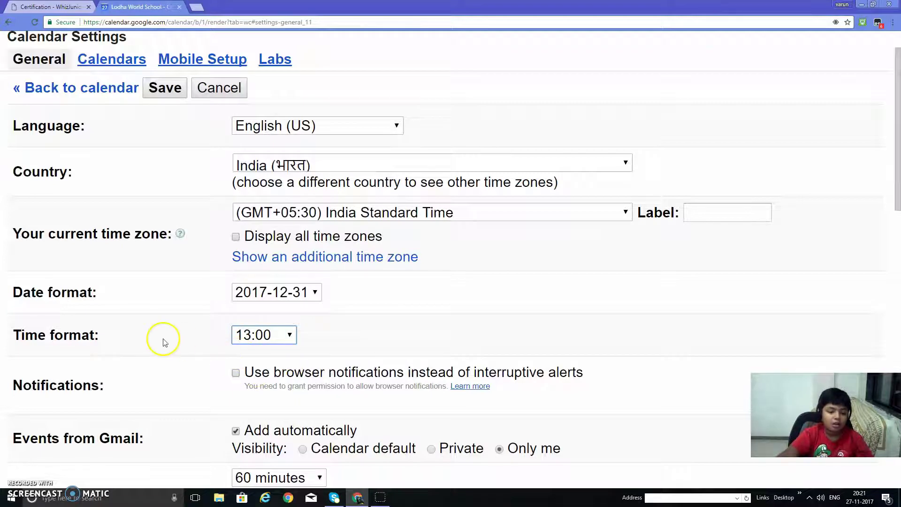
Check the Events from Gmail setting against the WhizJuniors task list and save the calendar settings.
{"action": "left_click", "coordinate": [47, 6]}
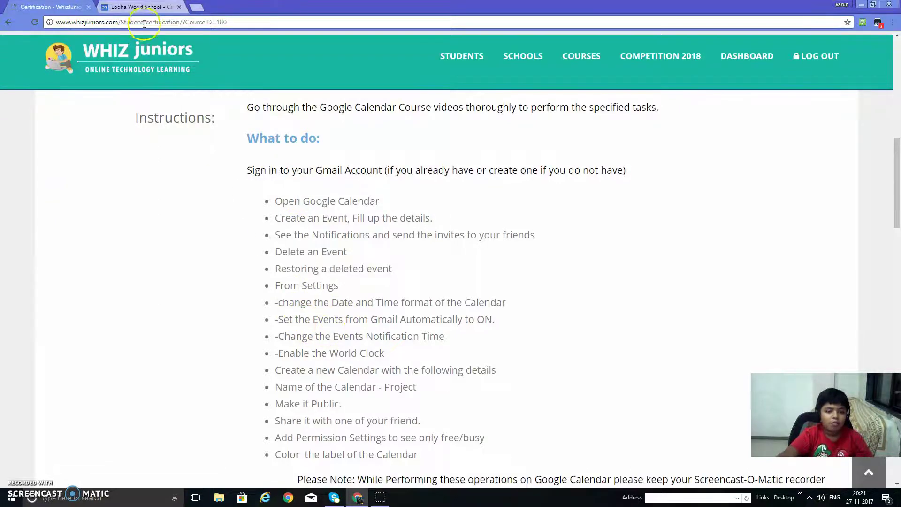
{"action": "left_click", "coordinate": [145, 8]}
{"action": "scroll", "coordinate": [207, 310], "scroll_direction": "down", "scroll_amount": 1}
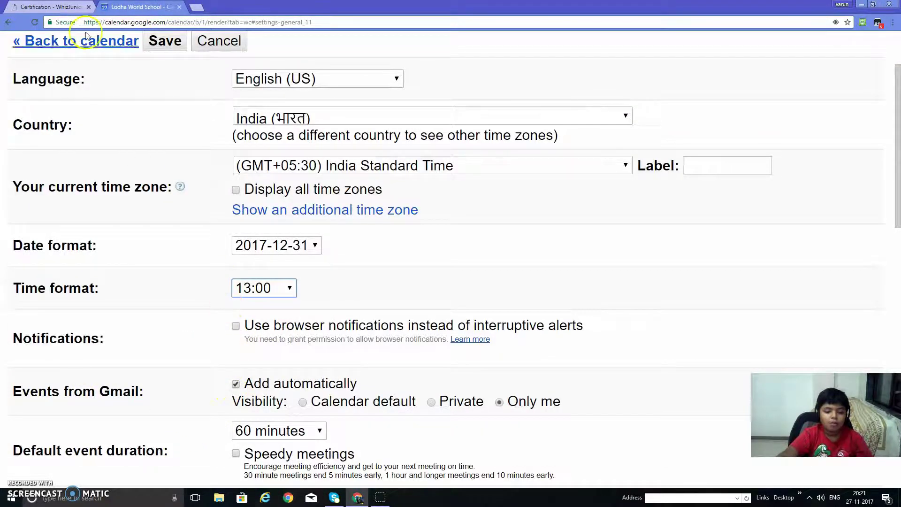
{"action": "left_click", "coordinate": [51, 7]}
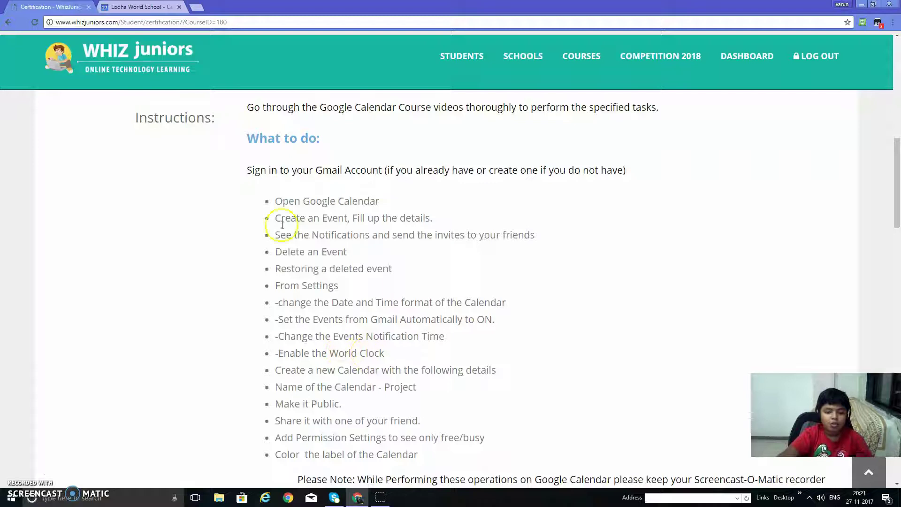
{"action": "left_click", "coordinate": [140, 8]}
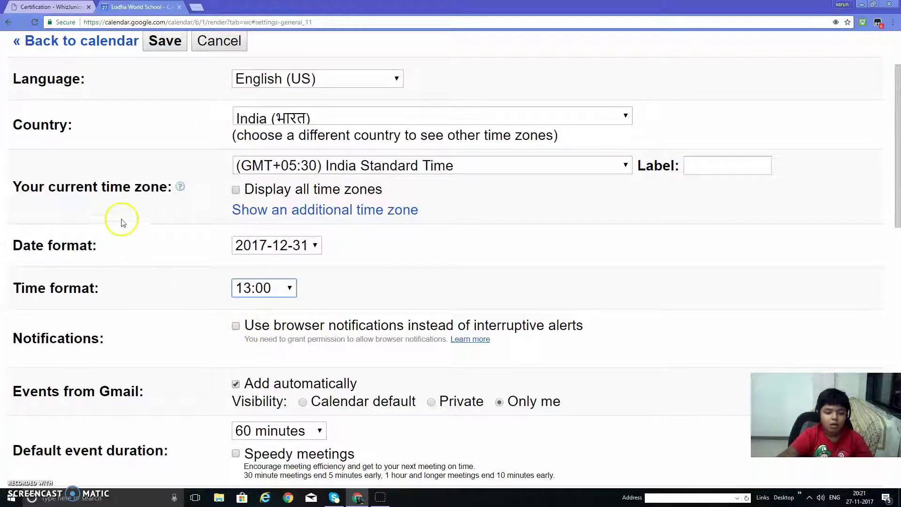
{"action": "left_click", "coordinate": [157, 41]}
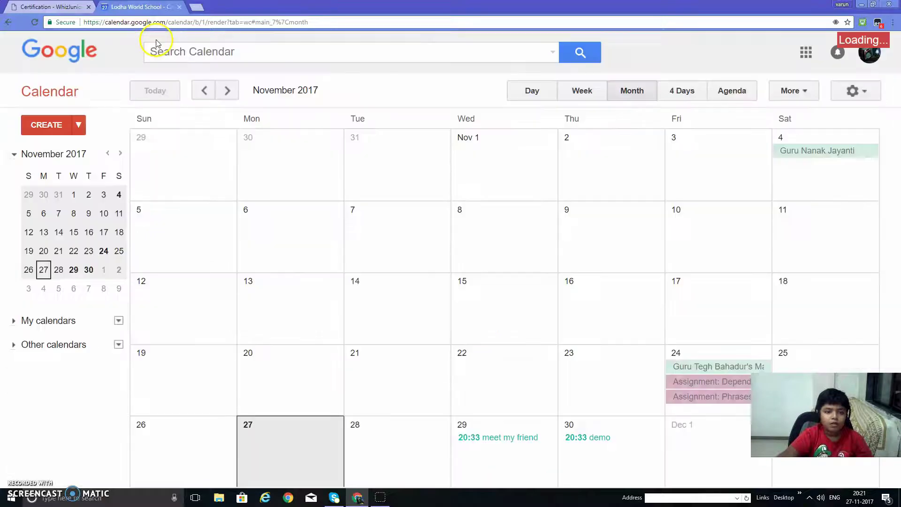
Open the "meet my friend" event on November 29 for editing and set its existing notification to 4 minutes.
{"action": "scroll", "coordinate": [540, 352], "scroll_direction": "down", "scroll_amount": 1}
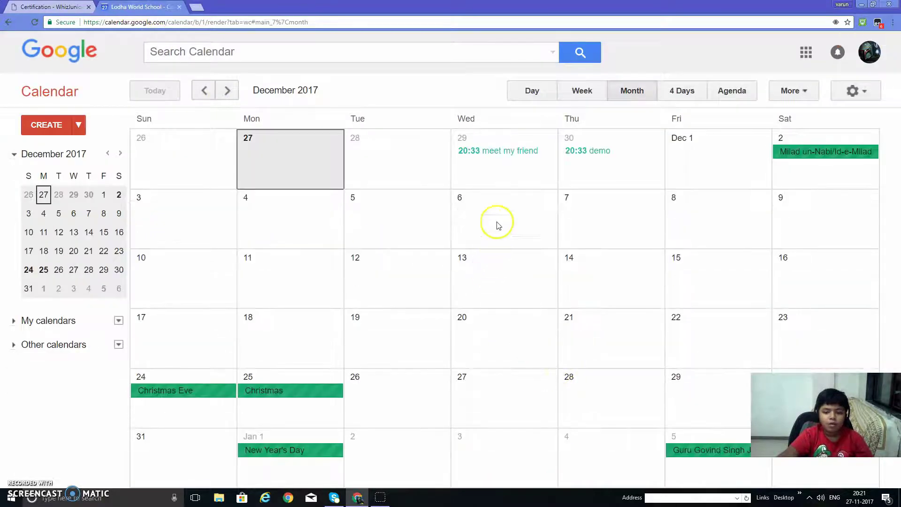
{"action": "left_click", "coordinate": [498, 151]}
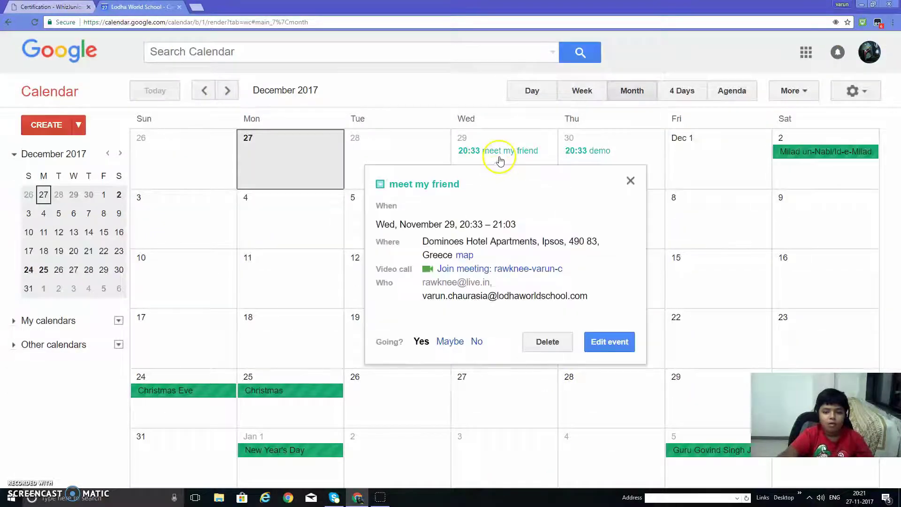
{"action": "left_click", "coordinate": [600, 342]}
{"action": "scroll", "coordinate": [230, 322], "scroll_direction": "down", "scroll_amount": 1}
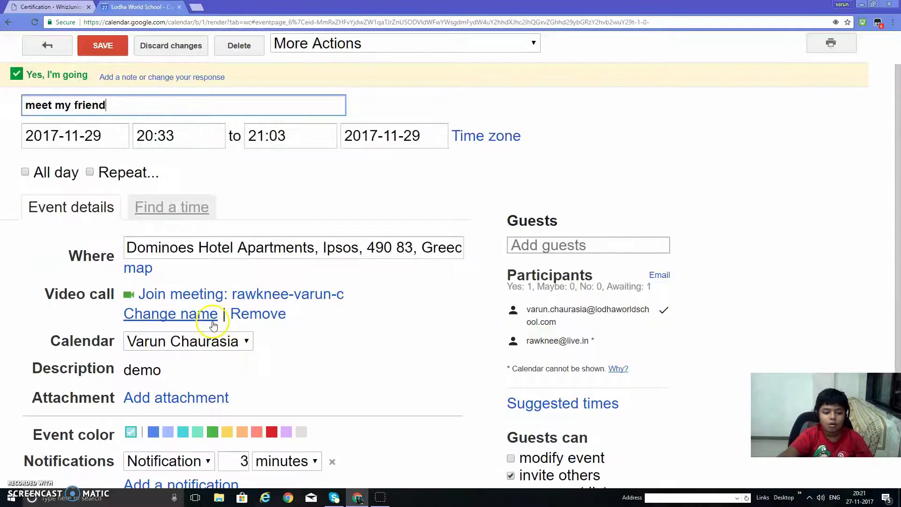
{"action": "scroll", "coordinate": [213, 325], "scroll_direction": "down", "scroll_amount": 2}
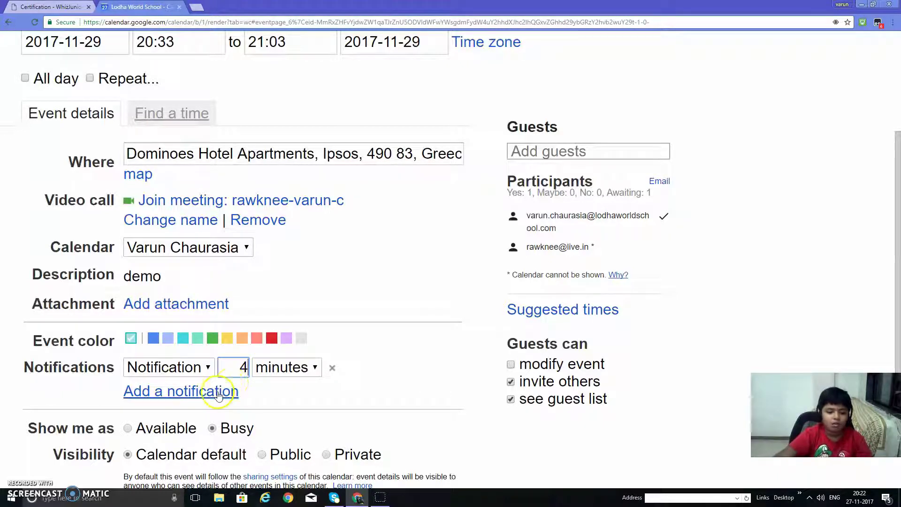
Add a second notification by email, 10 days before the "meet my friend" event, and save the event.
{"action": "left_click", "coordinate": [218, 392]}
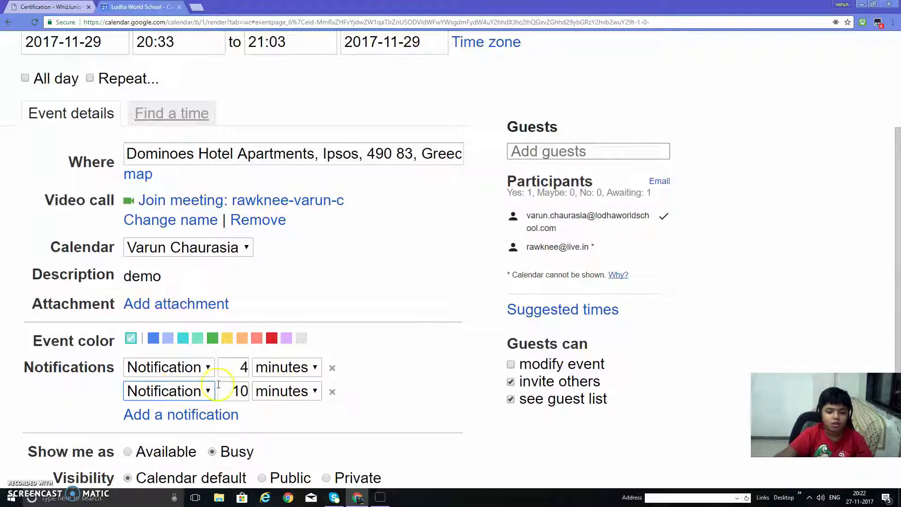
{"action": "left_click", "coordinate": [183, 392]}
{"action": "left_click", "coordinate": [187, 412]}
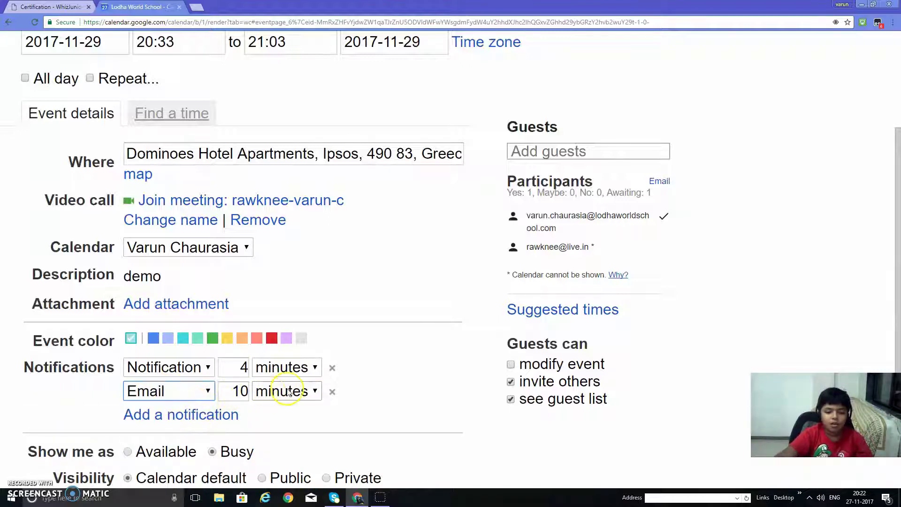
{"action": "left_click", "coordinate": [316, 392]}
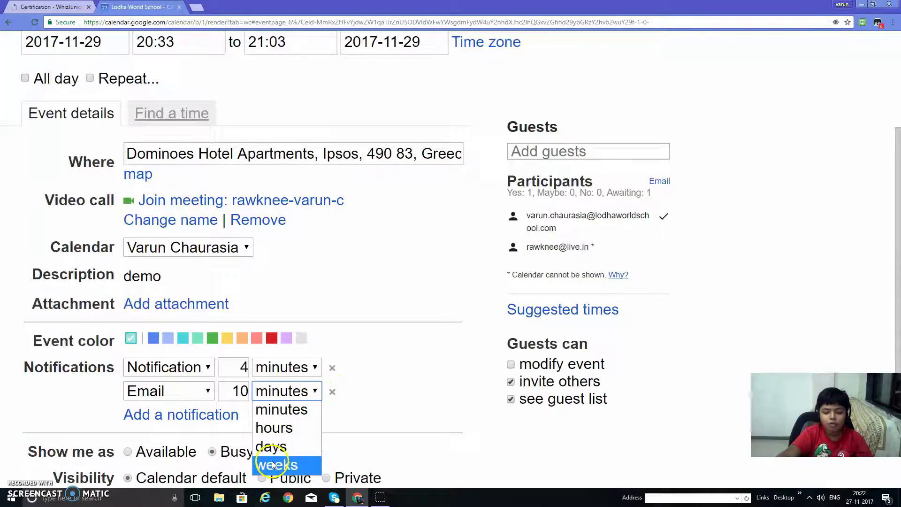
{"action": "left_click", "coordinate": [274, 447]}
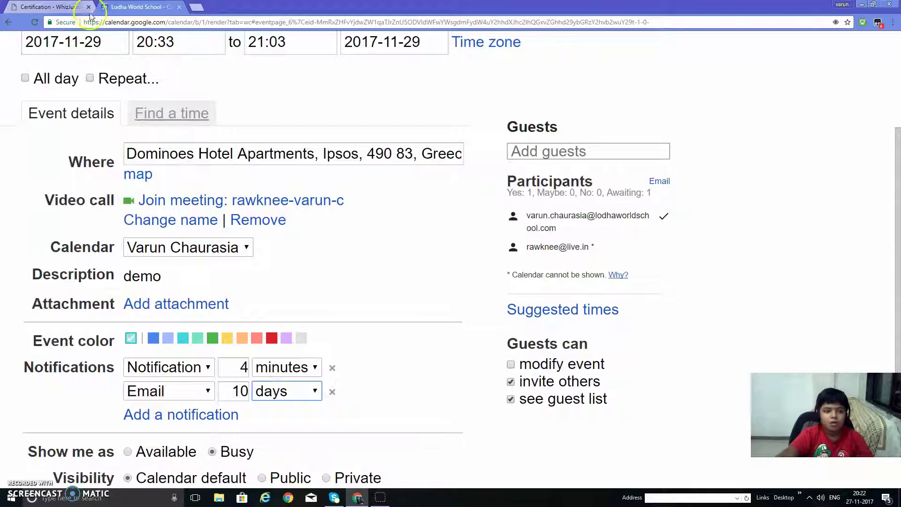
{"action": "scroll", "coordinate": [236, 123], "scroll_direction": "up", "scroll_amount": 2}
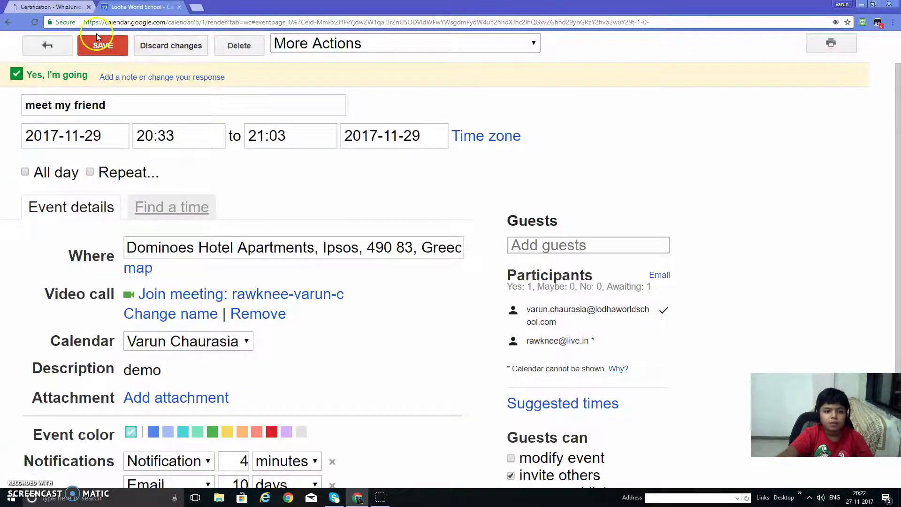
{"action": "left_click", "coordinate": [97, 48]}
Check the WhizJuniors task list and enable the World clock feature in Google Calendar Labs.
{"action": "left_click", "coordinate": [73, 8]}
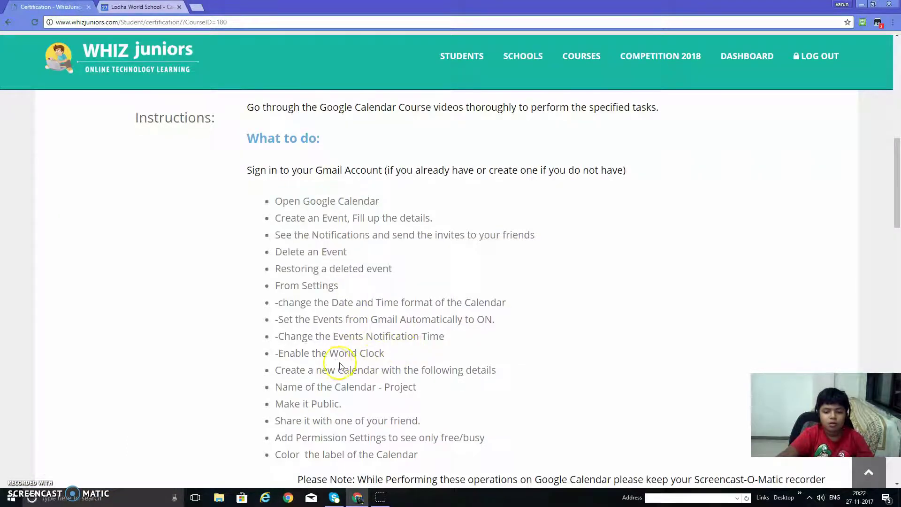
{"action": "left_click", "coordinate": [141, 7]}
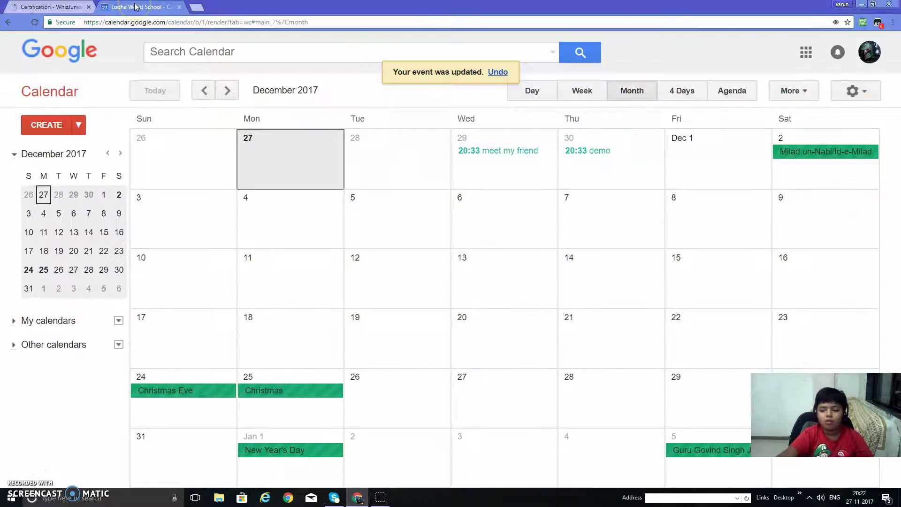
{"action": "left_click", "coordinate": [853, 91]}
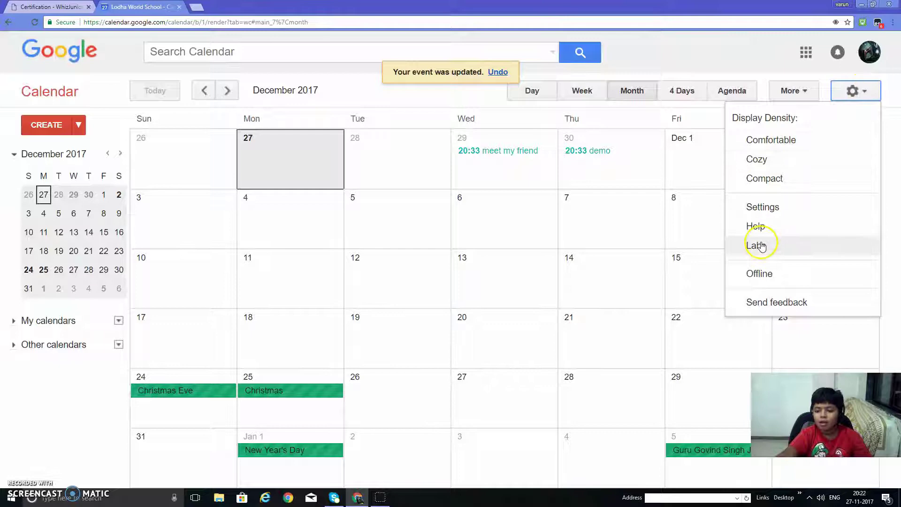
{"action": "left_click", "coordinate": [757, 244]}
{"action": "scroll", "coordinate": [308, 256], "scroll_direction": "down", "scroll_amount": 9}
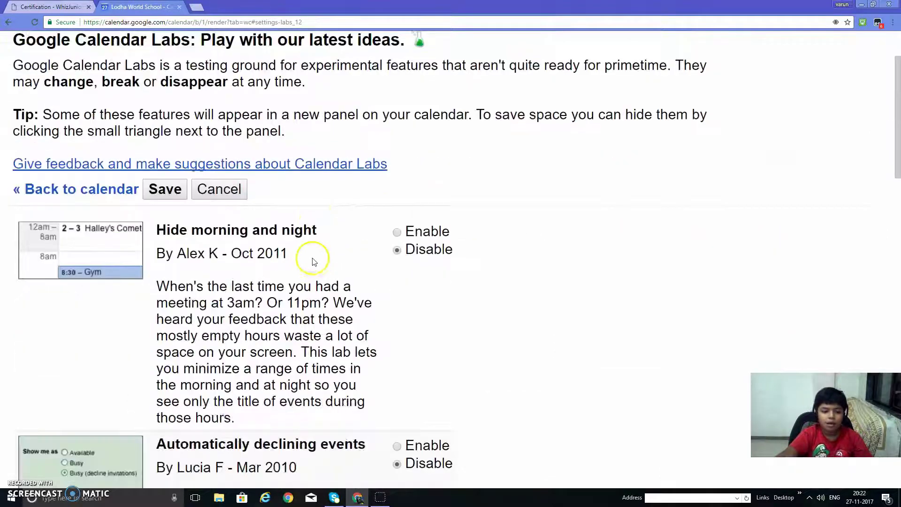
{"action": "scroll", "coordinate": [308, 254], "scroll_direction": "down", "scroll_amount": 15}
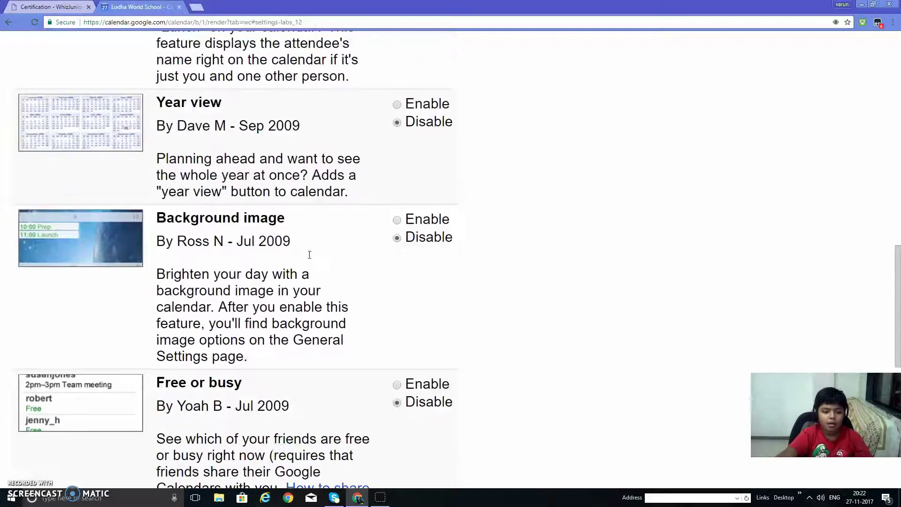
{"action": "scroll", "coordinate": [316, 255], "scroll_direction": "down", "scroll_amount": 3}
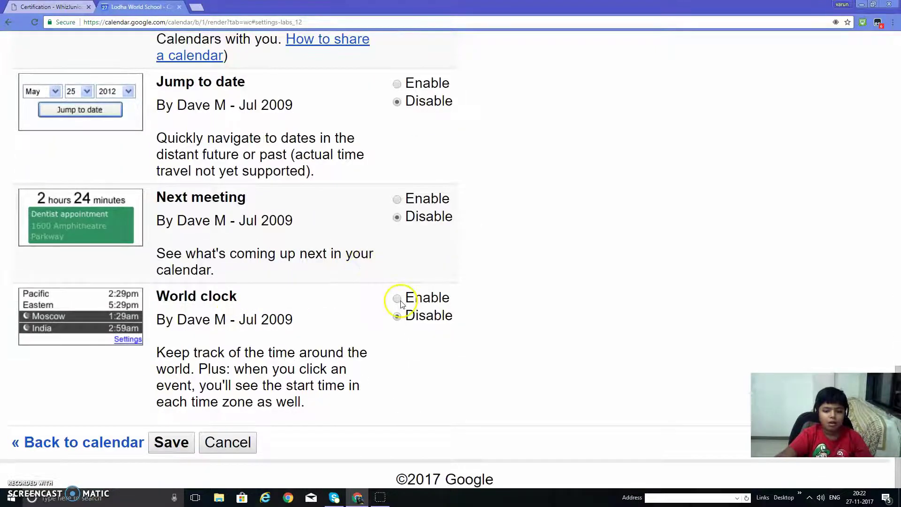
Stay on the Labs settings when asked about unsaved changes and save them.
{"action": "scroll", "coordinate": [135, 180], "scroll_direction": "up", "scroll_amount": 20}
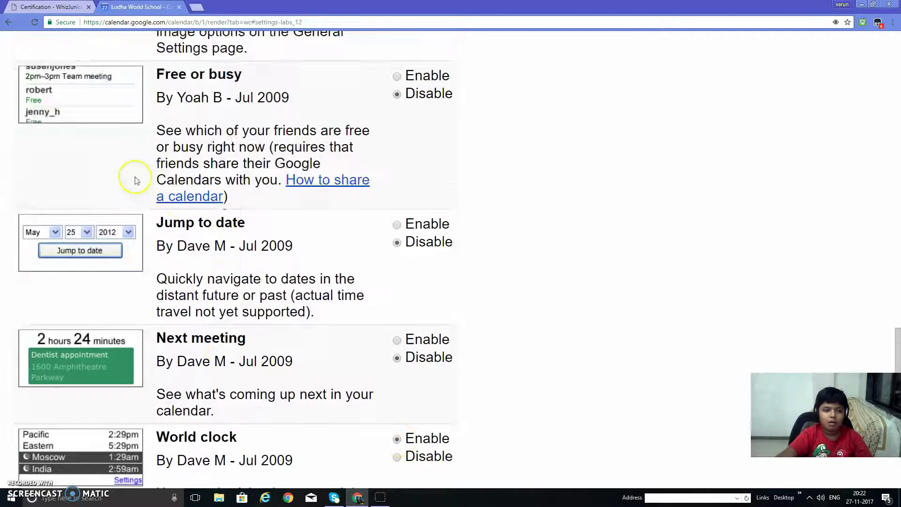
{"action": "scroll", "coordinate": [135, 179], "scroll_direction": "up", "scroll_amount": 2}
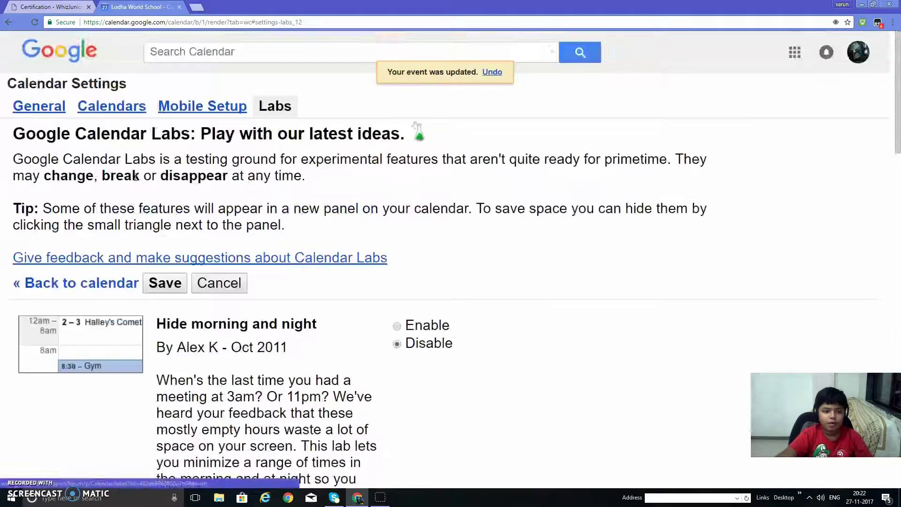
{"action": "left_click", "coordinate": [88, 57]}
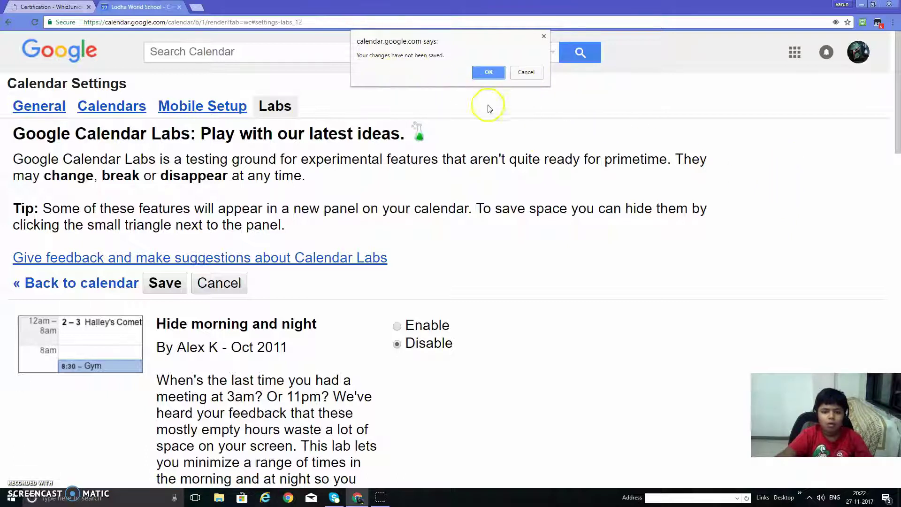
{"action": "left_click", "coordinate": [526, 73]}
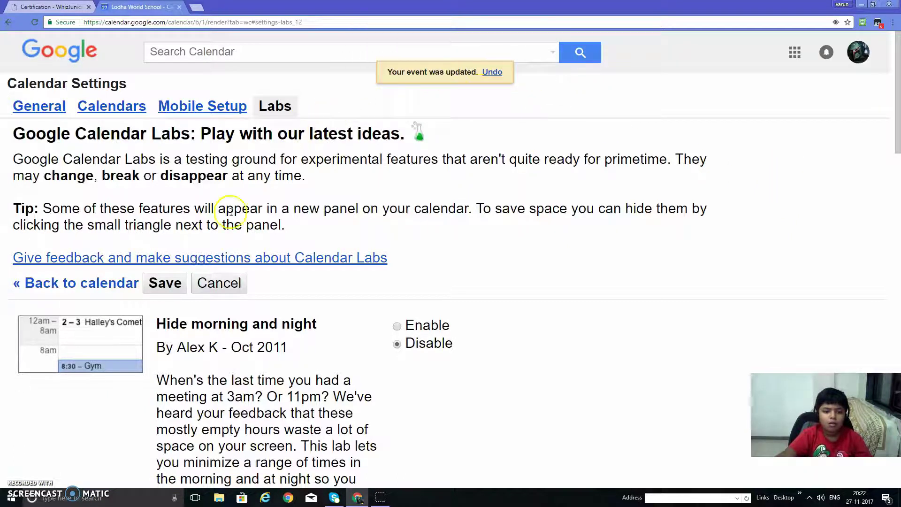
{"action": "left_click", "coordinate": [171, 283]}
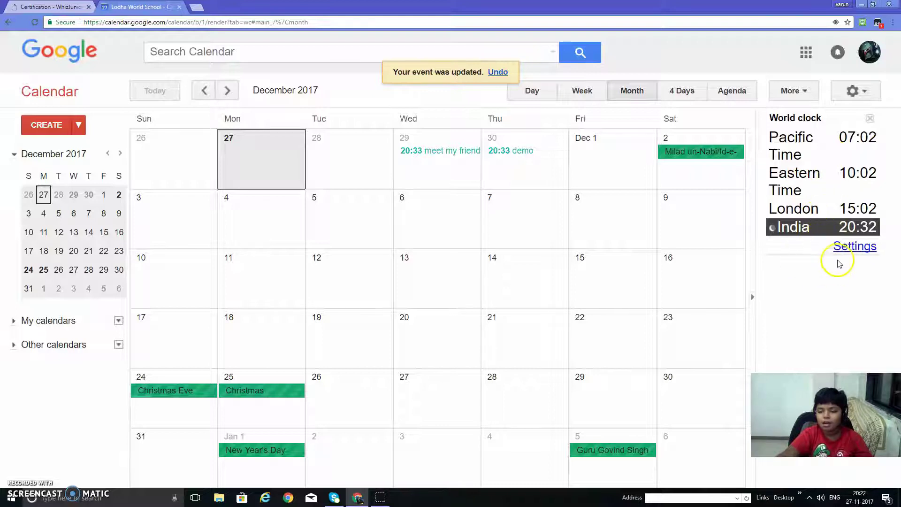
Check the WhizJuniors task list, start a new calendar under My calendars and enter "projct" as its name.
{"action": "left_click", "coordinate": [61, 7]}
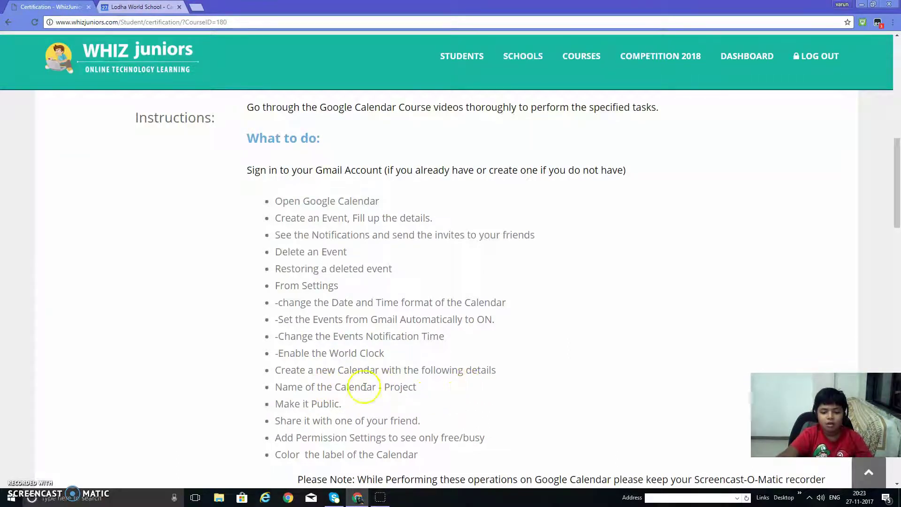
{"action": "left_click", "coordinate": [134, 7]}
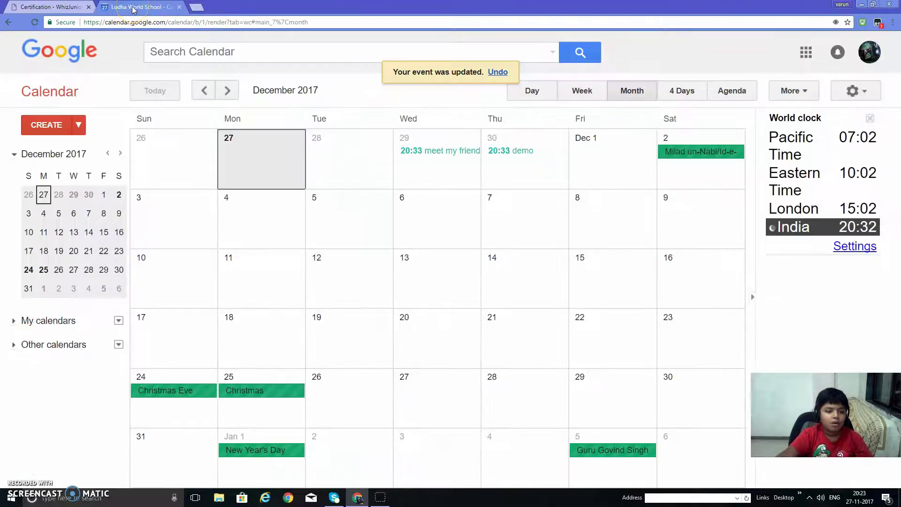
{"action": "left_click", "coordinate": [118, 320]}
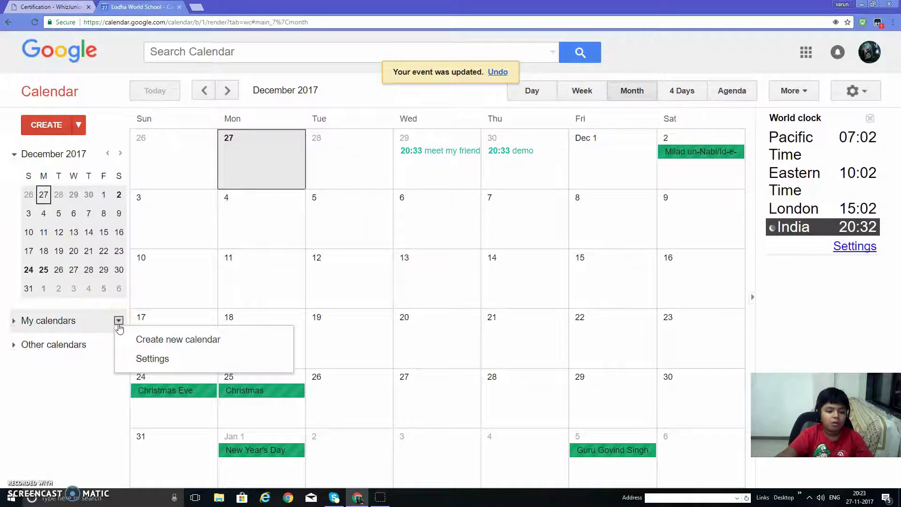
{"action": "left_click", "coordinate": [139, 338]}
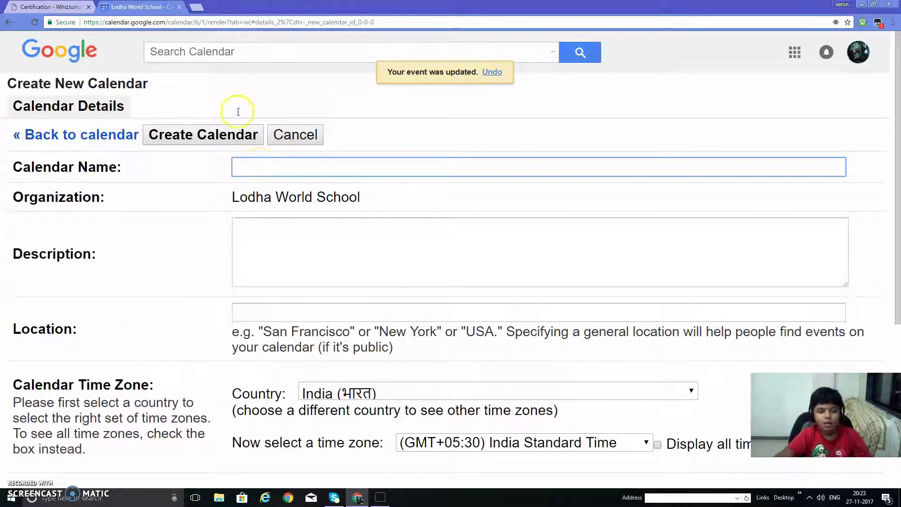
{"action": "left_click", "coordinate": [67, 8]}
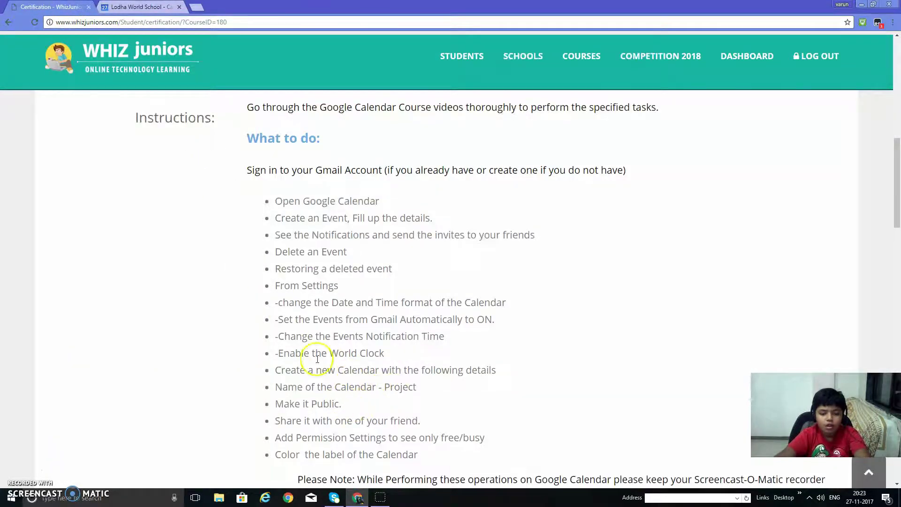
{"action": "left_click", "coordinate": [138, 6]}
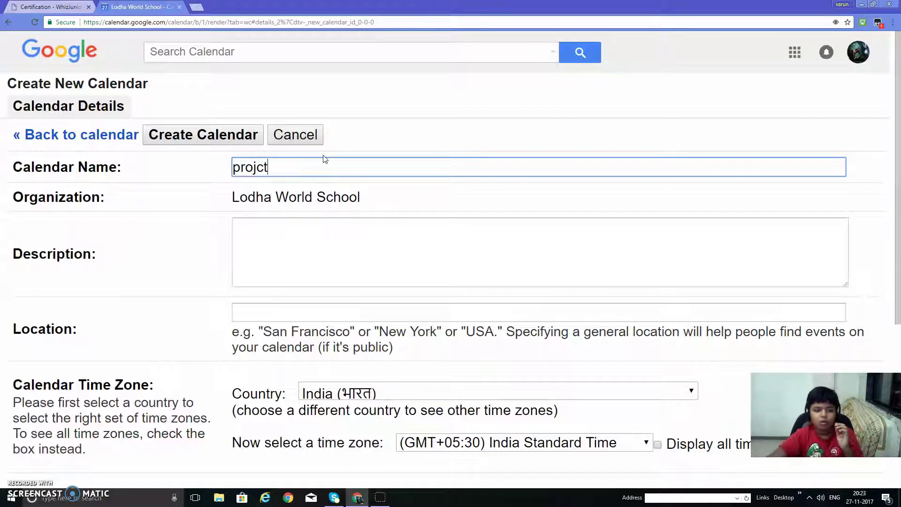
Compare the new calendar's details and sharing options with the WhizJuniors task list and correct the calendar name to "project".
{"action": "left_click", "coordinate": [283, 250]}
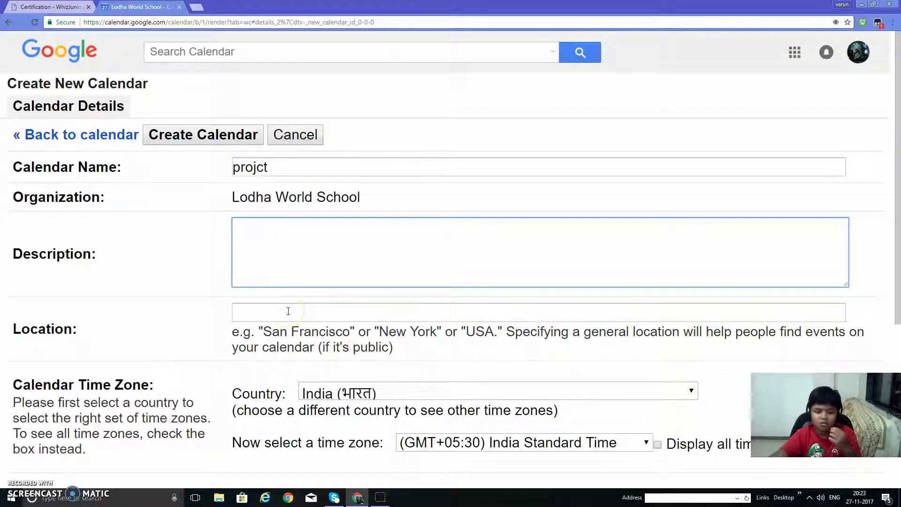
{"action": "scroll", "coordinate": [244, 305], "scroll_direction": "down", "scroll_amount": 1}
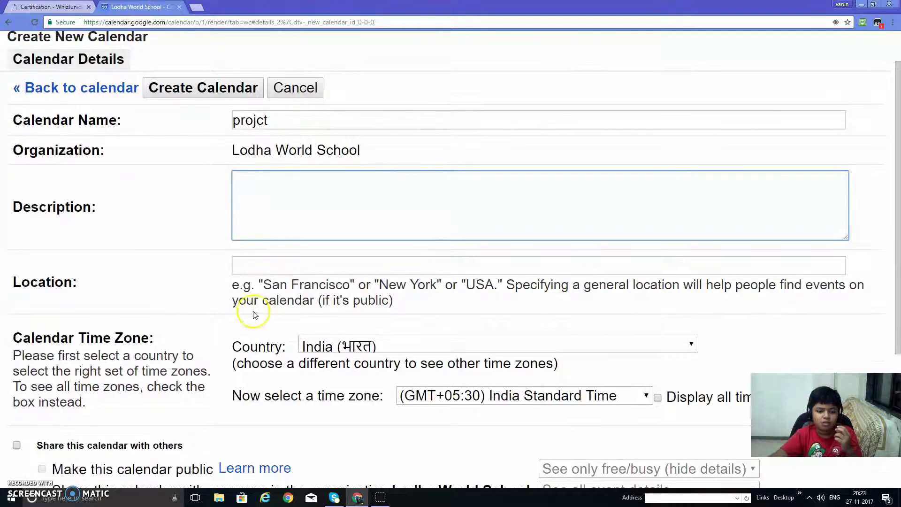
{"action": "scroll", "coordinate": [73, 105], "scroll_direction": "up", "scroll_amount": 1}
{"action": "left_click", "coordinate": [49, 6]}
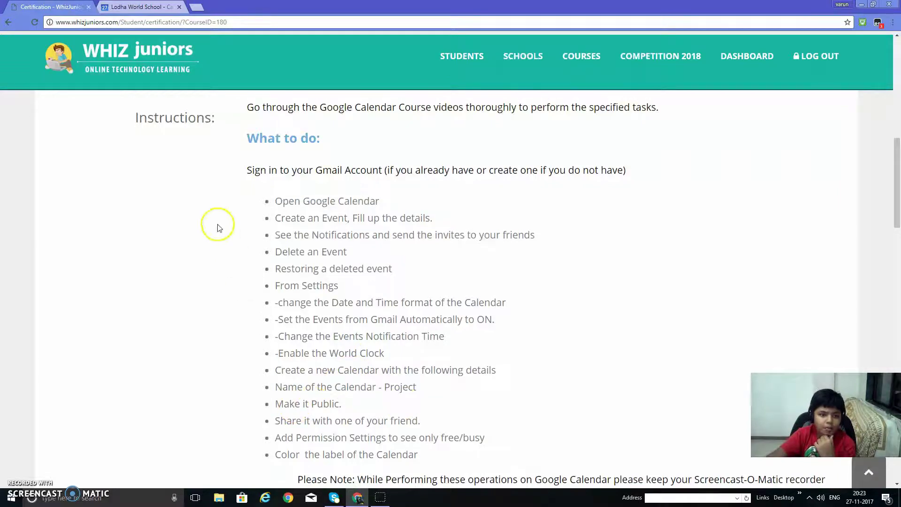
{"action": "key", "text": "ctrl+Tab"}
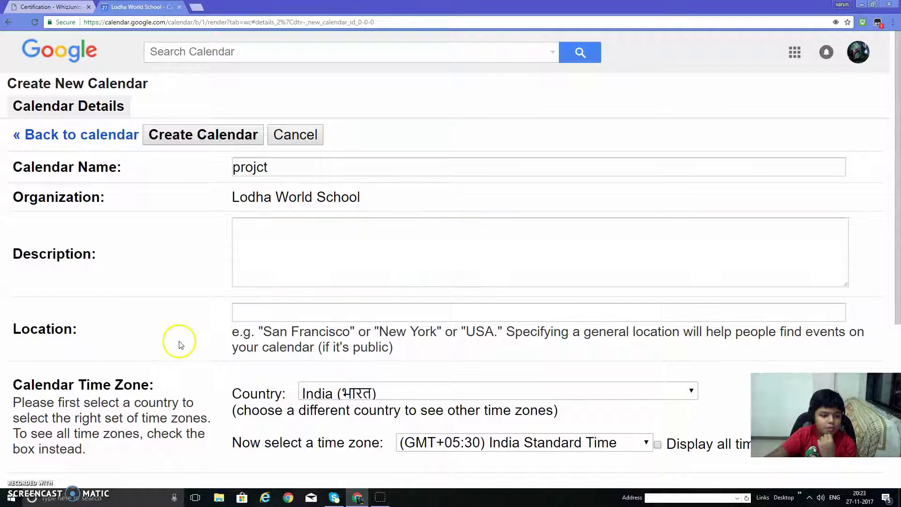
{"action": "scroll", "coordinate": [209, 367], "scroll_direction": "down", "scroll_amount": 2}
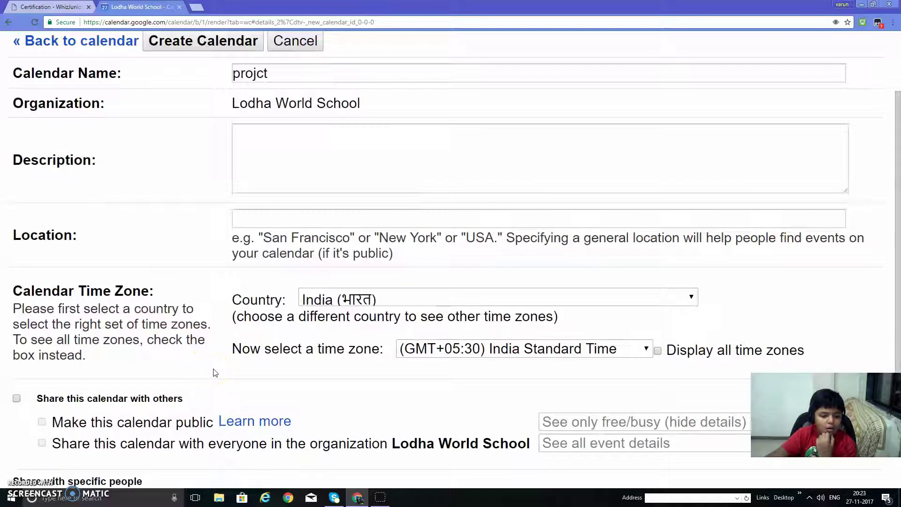
{"action": "scroll", "coordinate": [215, 372], "scroll_direction": "down", "scroll_amount": 2}
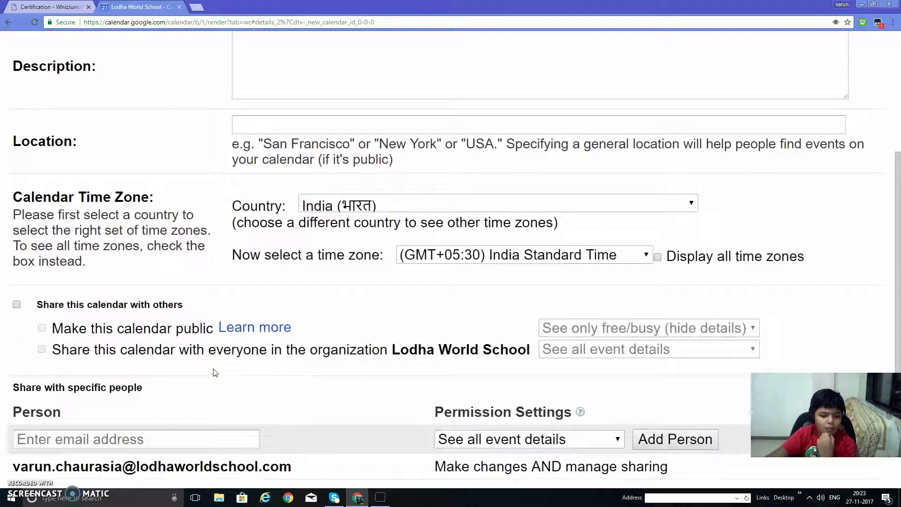
{"action": "scroll", "coordinate": [225, 376], "scroll_direction": "up", "scroll_amount": 4}
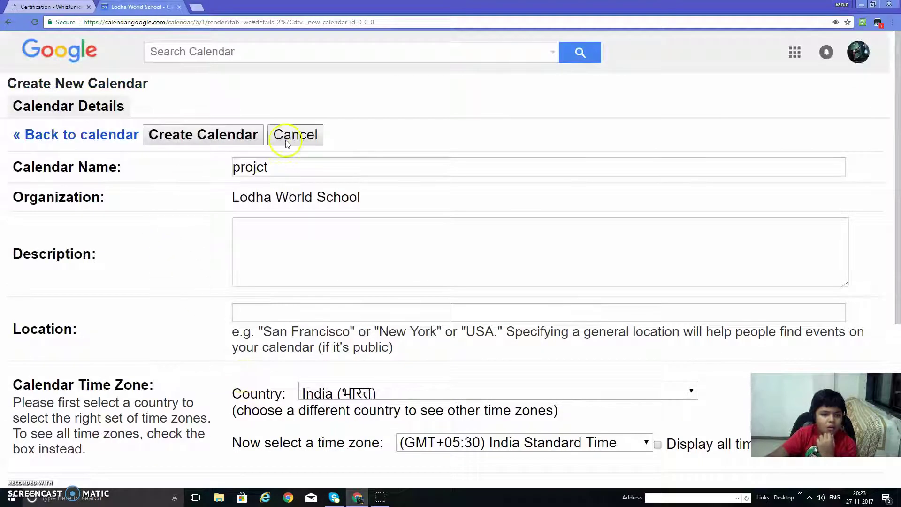
{"action": "left_click", "coordinate": [291, 166]}
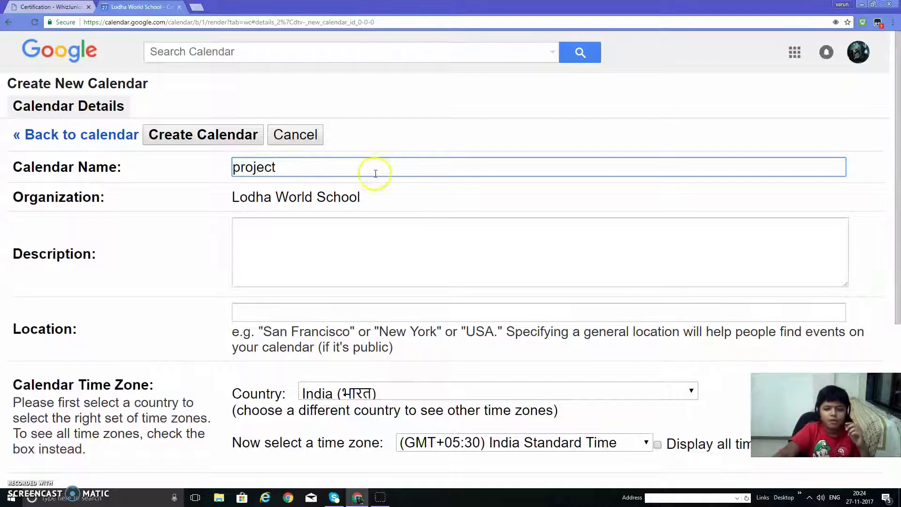
{"action": "scroll", "coordinate": [190, 284], "scroll_direction": "down", "scroll_amount": 1}
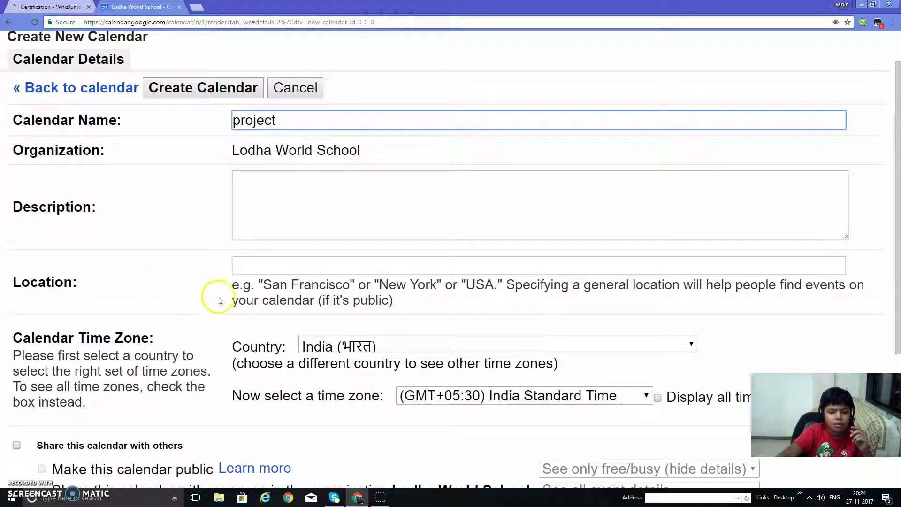
Review the new calendar's name, organization, location, time zone and sharing fields.
{"action": "scroll", "coordinate": [178, 286], "scroll_direction": "down", "scroll_amount": 2}
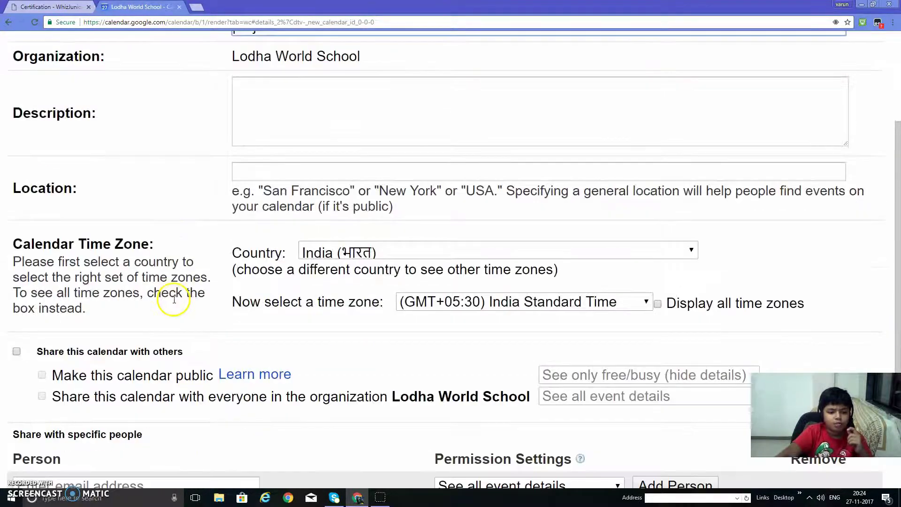
{"action": "scroll", "coordinate": [176, 302], "scroll_direction": "down", "scroll_amount": 2}
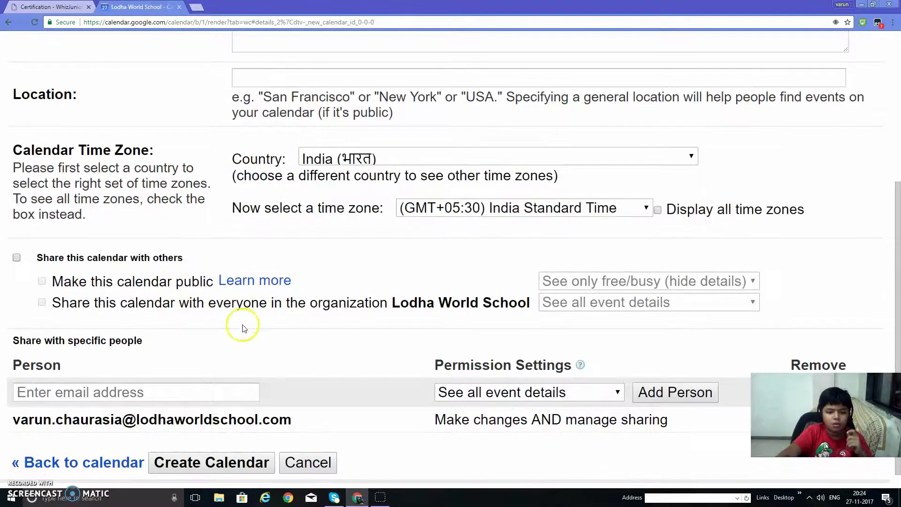
{"action": "scroll", "coordinate": [516, 347], "scroll_direction": "down", "scroll_amount": 1}
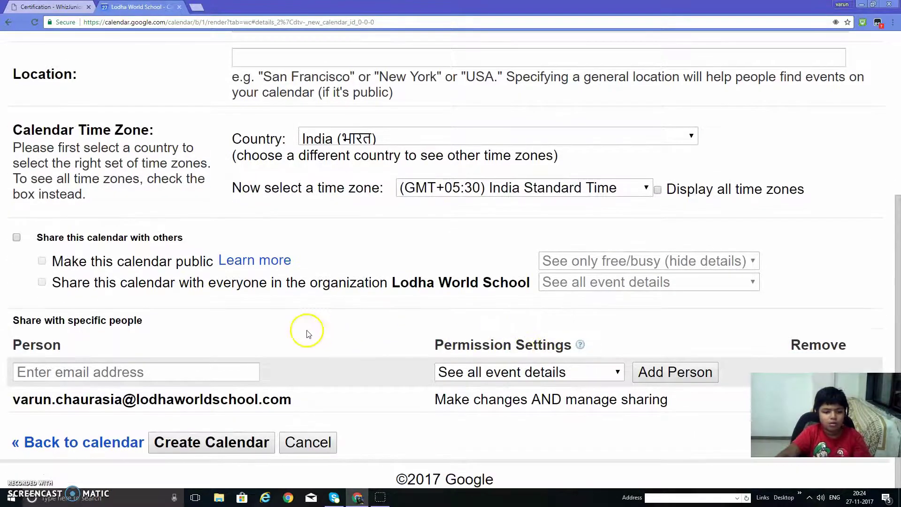
{"action": "scroll", "coordinate": [249, 335], "scroll_direction": "up", "scroll_amount": 5}
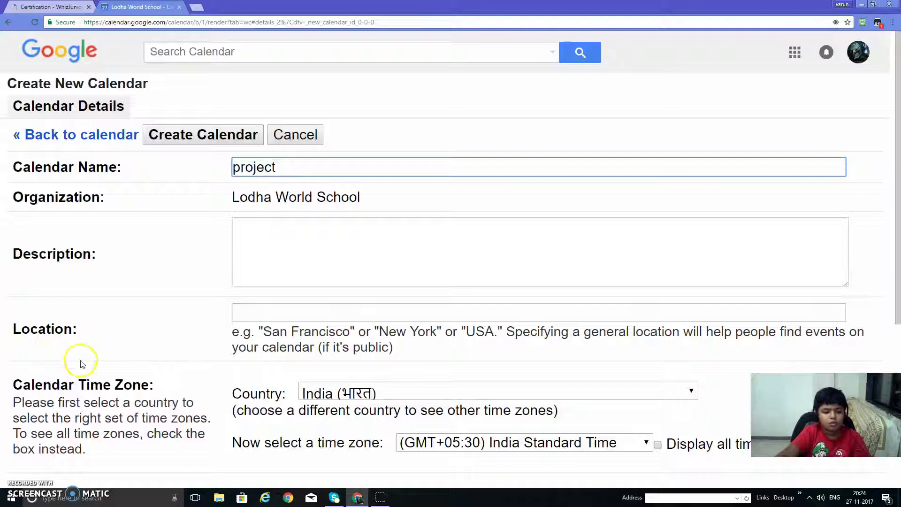
{"action": "scroll", "coordinate": [111, 348], "scroll_direction": "down", "scroll_amount": 2}
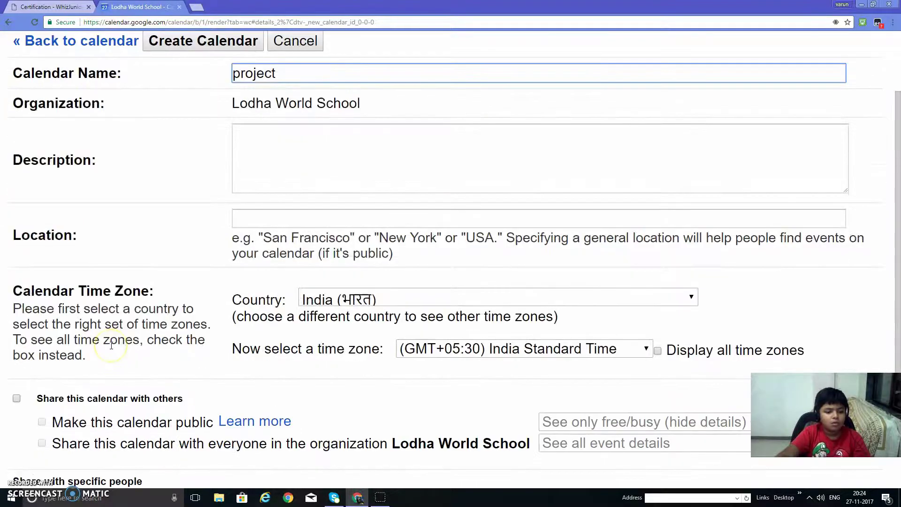
{"action": "scroll", "coordinate": [111, 346], "scroll_direction": "up", "scroll_amount": 2}
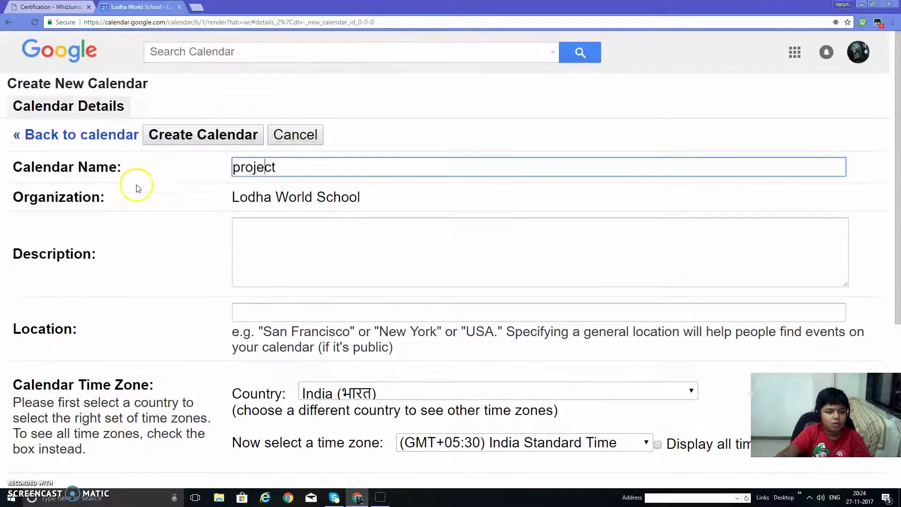
{"action": "left_click", "coordinate": [105, 193]}
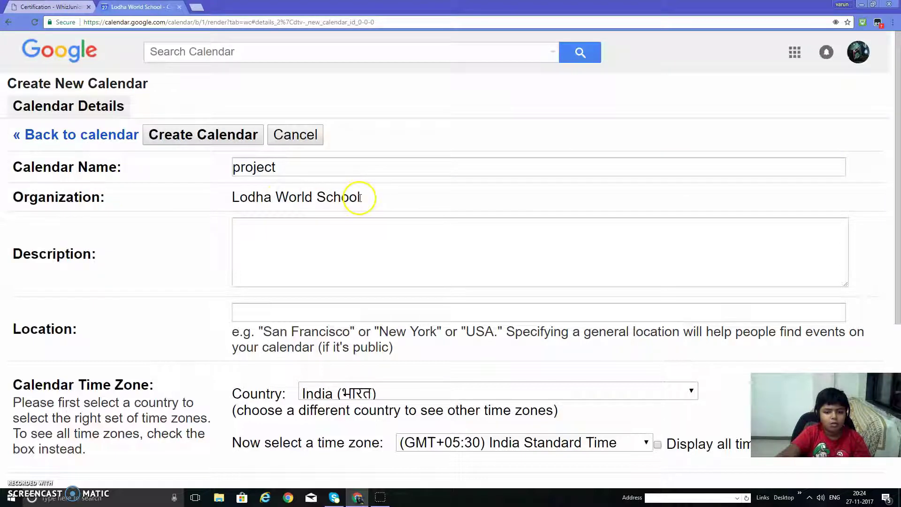
{"action": "left_click_drag", "start_coordinate": [359, 196], "coordinate": [205, 193]}
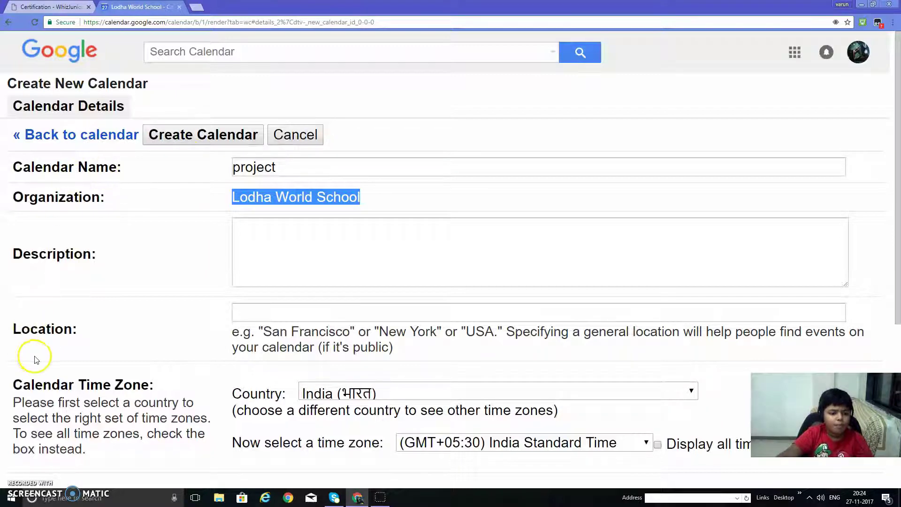
Turn on sharing with others for the project calendar and make it public.
{"action": "scroll", "coordinate": [169, 381], "scroll_direction": "down", "scroll_amount": 1}
{"action": "scroll", "coordinate": [329, 342], "scroll_direction": "down", "scroll_amount": 1}
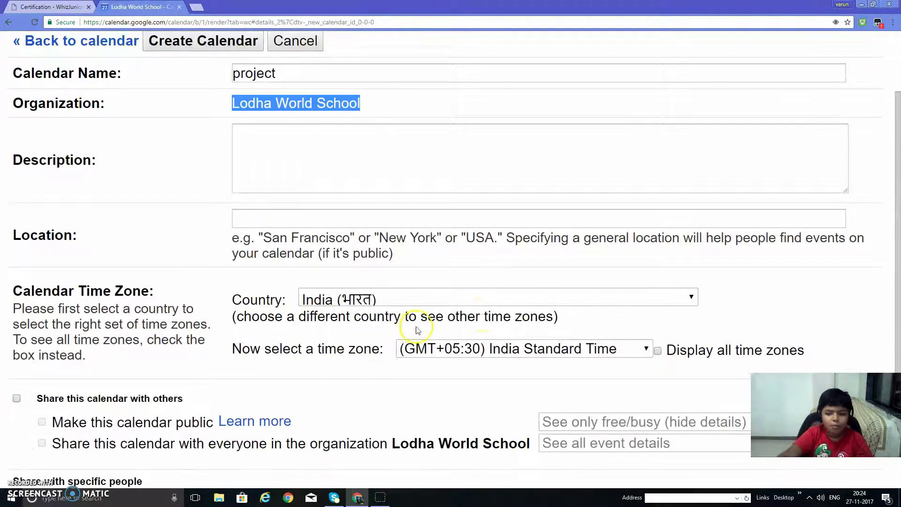
{"action": "scroll", "coordinate": [362, 296], "scroll_direction": "down", "scroll_amount": 1}
{"action": "scroll", "coordinate": [362, 297], "scroll_direction": "down", "scroll_amount": 1}
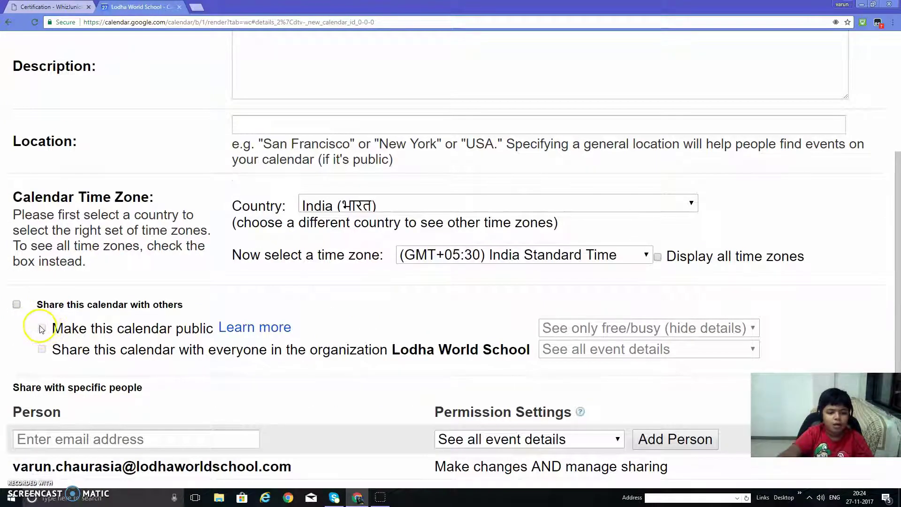
{"action": "left_click", "coordinate": [17, 304]}
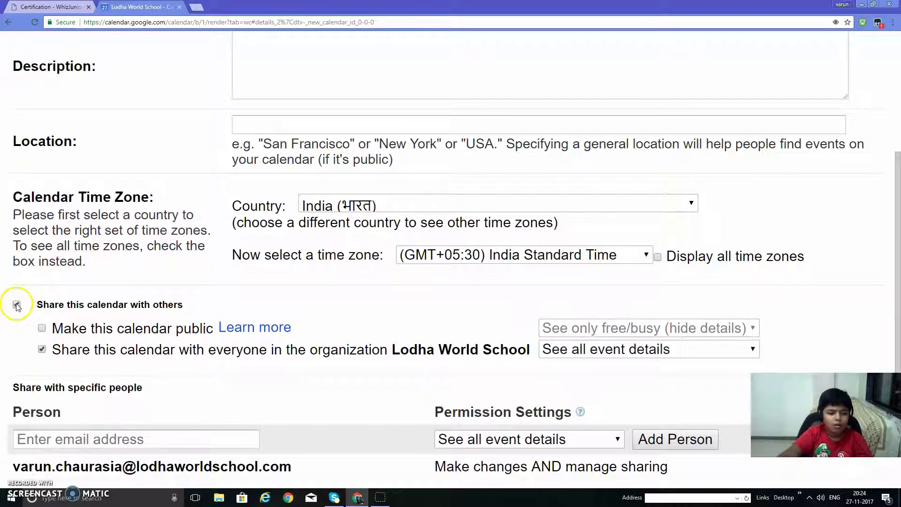
{"action": "left_click", "coordinate": [41, 328]}
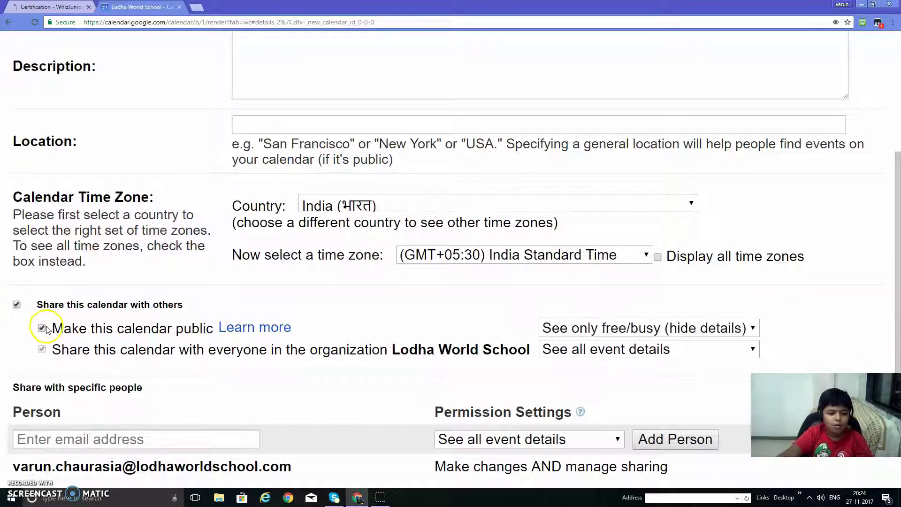
Check the WhizJuniors task list and set the Lodha World School sharing permission to "See only free/busy (hide details)".
{"action": "left_click", "coordinate": [59, 8]}
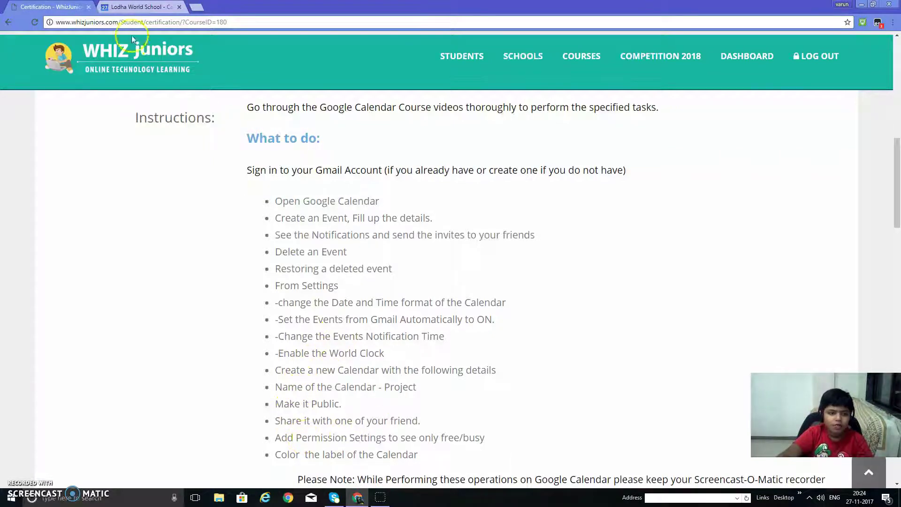
{"action": "left_click", "coordinate": [133, 13]}
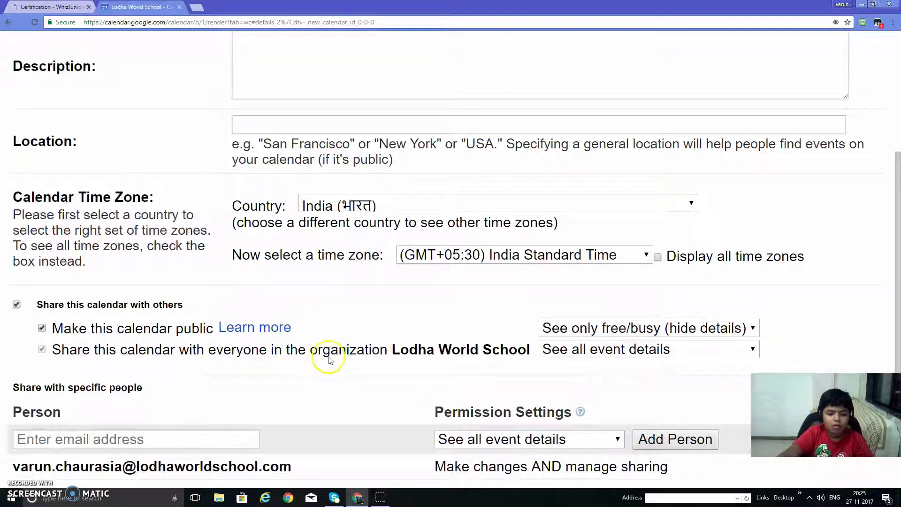
{"action": "left_click", "coordinate": [676, 351]}
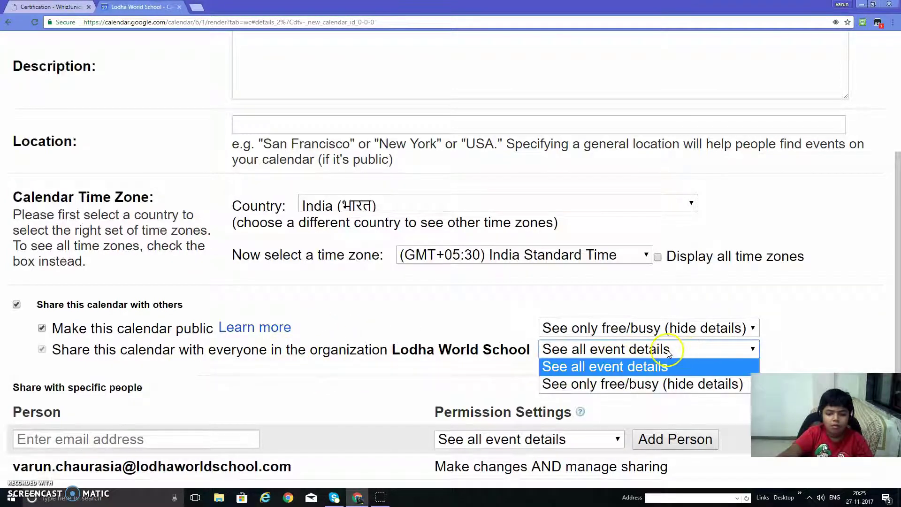
{"action": "left_click", "coordinate": [579, 368]}
{"action": "right_click", "coordinate": [9, 6]}
{"action": "left_click", "coordinate": [45, 11]}
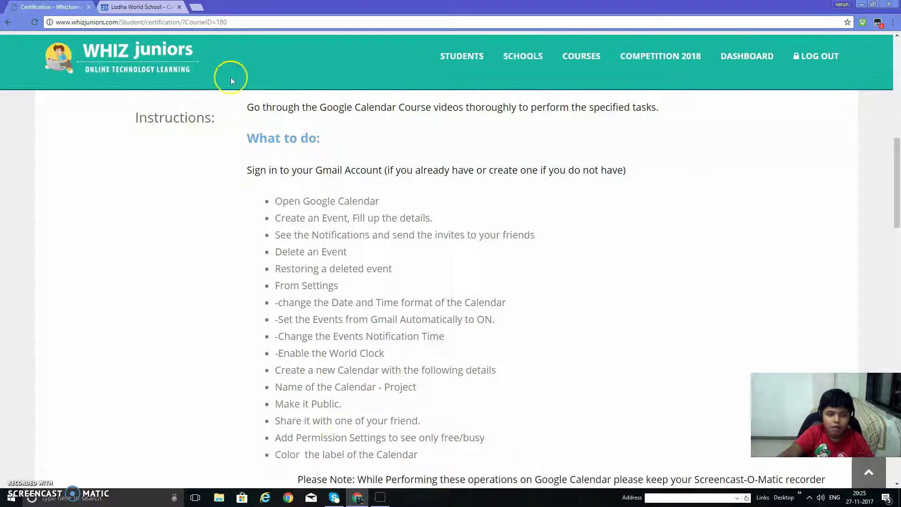
{"action": "left_click", "coordinate": [141, 6]}
{"action": "left_click", "coordinate": [659, 349]}
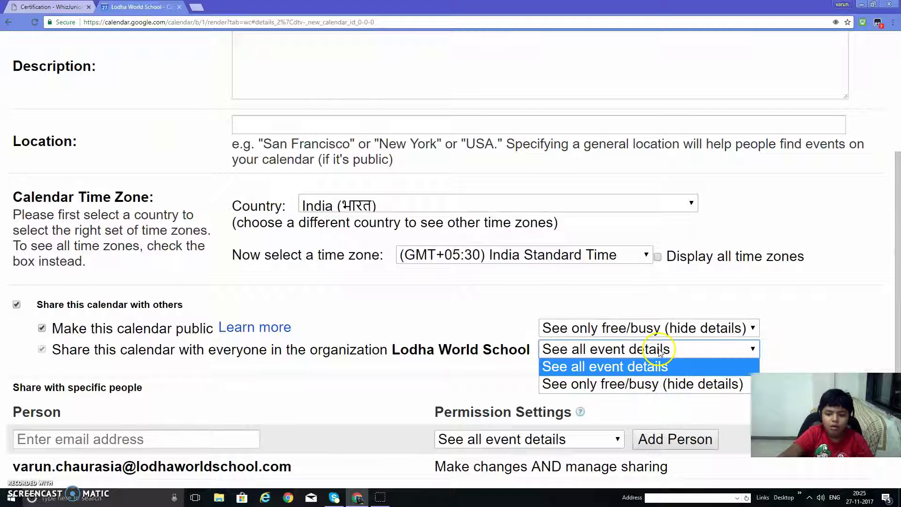
{"action": "left_click", "coordinate": [640, 385]}
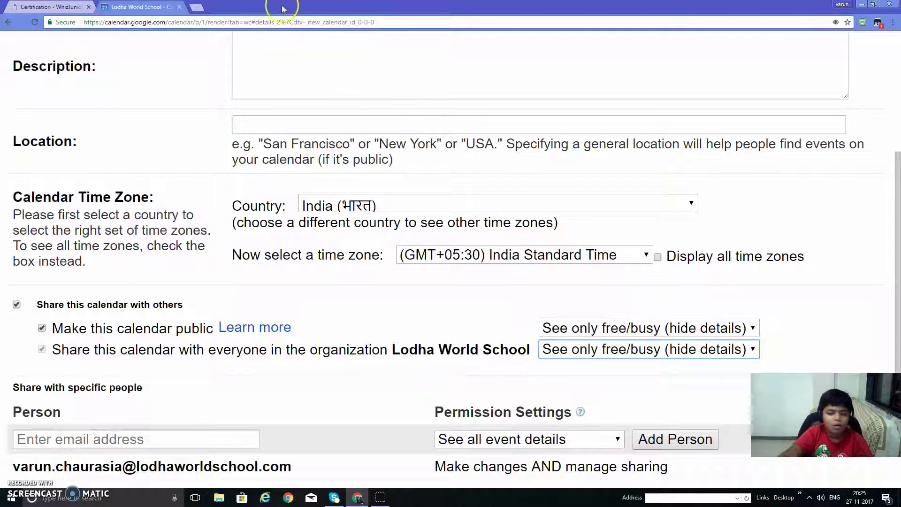
Check the remaining tasks in the WhizJuniors list and create the project calendar in Google Calendar.
{"action": "left_click", "coordinate": [49, 6]}
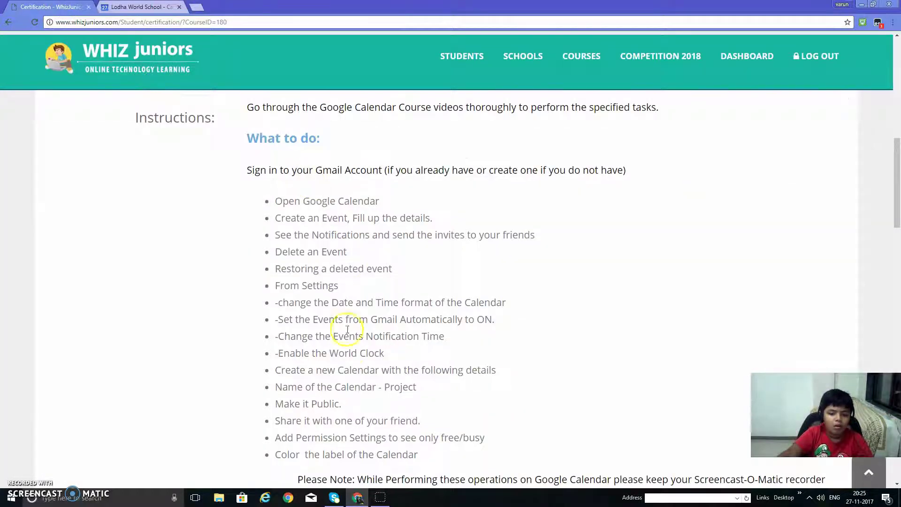
{"action": "scroll", "coordinate": [330, 423], "scroll_direction": "down", "scroll_amount": 3}
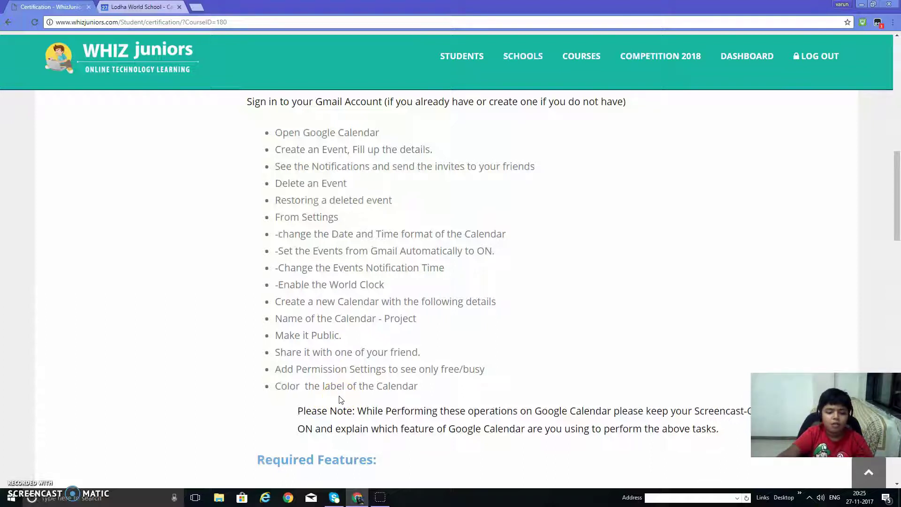
{"action": "left_click", "coordinate": [155, 7]}
{"action": "scroll", "coordinate": [234, 117], "scroll_direction": "up", "scroll_amount": 3}
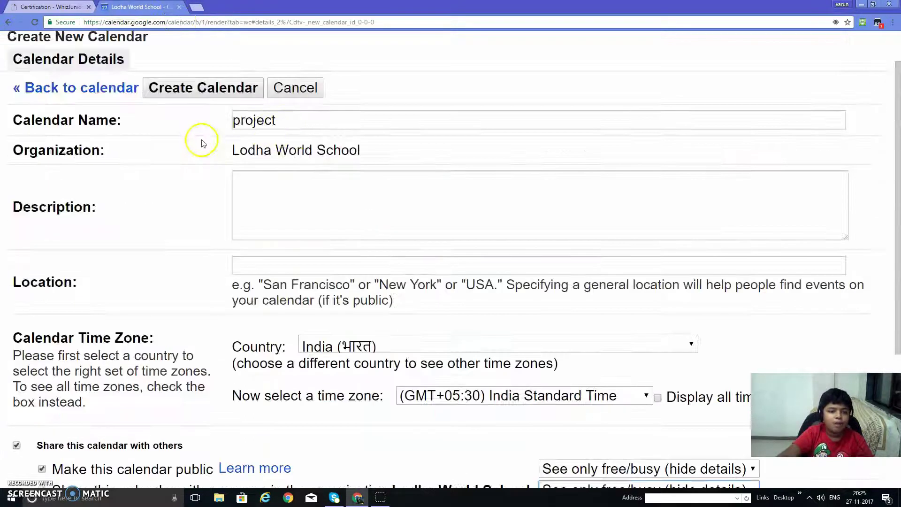
{"action": "scroll", "coordinate": [197, 231], "scroll_direction": "down", "scroll_amount": 4}
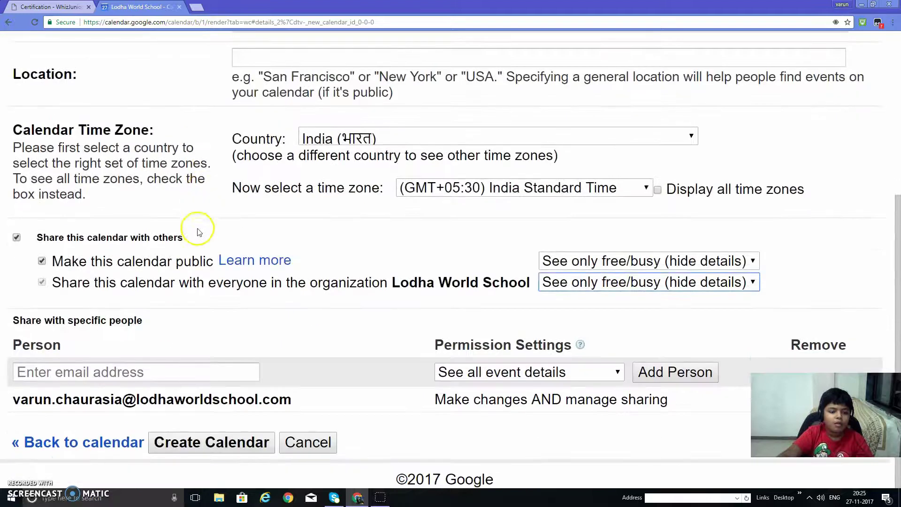
{"action": "left_click", "coordinate": [198, 445]}
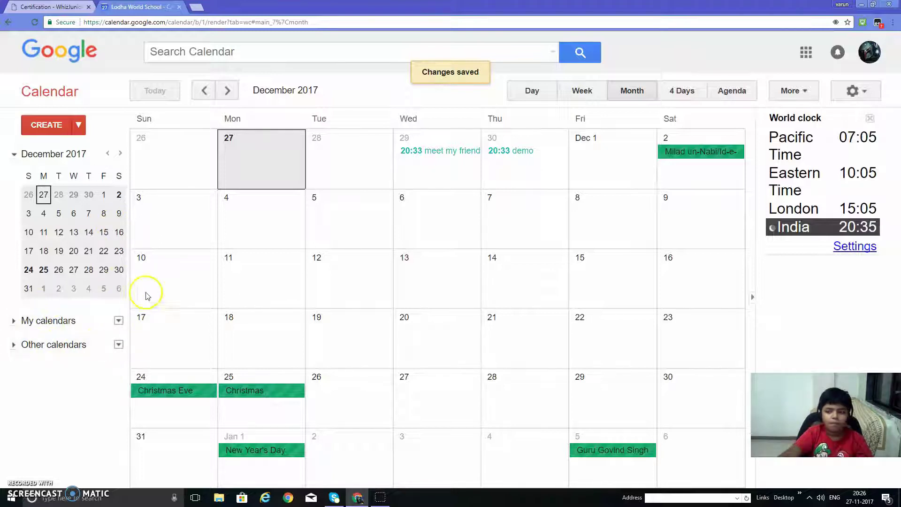
{"action": "left_click", "coordinate": [118, 345]}
{"action": "left_click", "coordinate": [82, 392]}
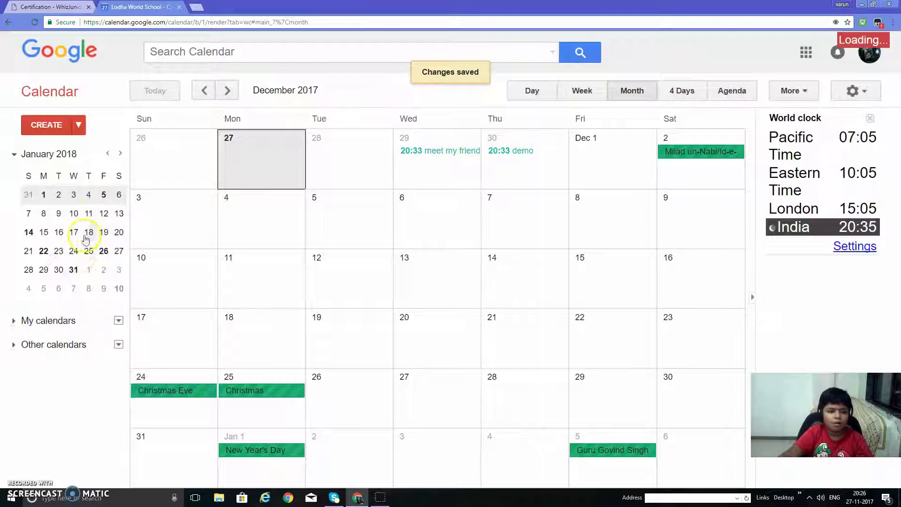
{"action": "scroll", "coordinate": [61, 281], "scroll_direction": "down", "scroll_amount": 1}
{"action": "scroll", "coordinate": [58, 293], "scroll_direction": "up", "scroll_amount": 1}
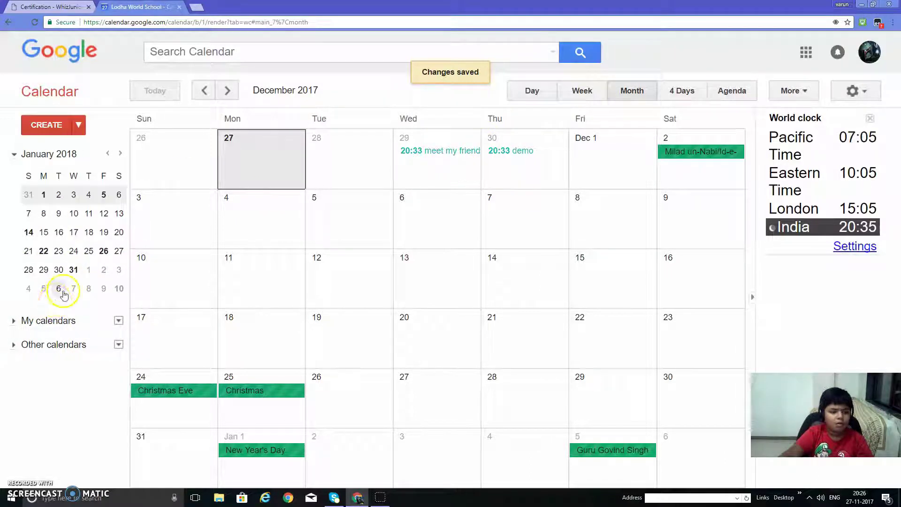
{"action": "scroll", "coordinate": [75, 280], "scroll_direction": "up", "scroll_amount": 1}
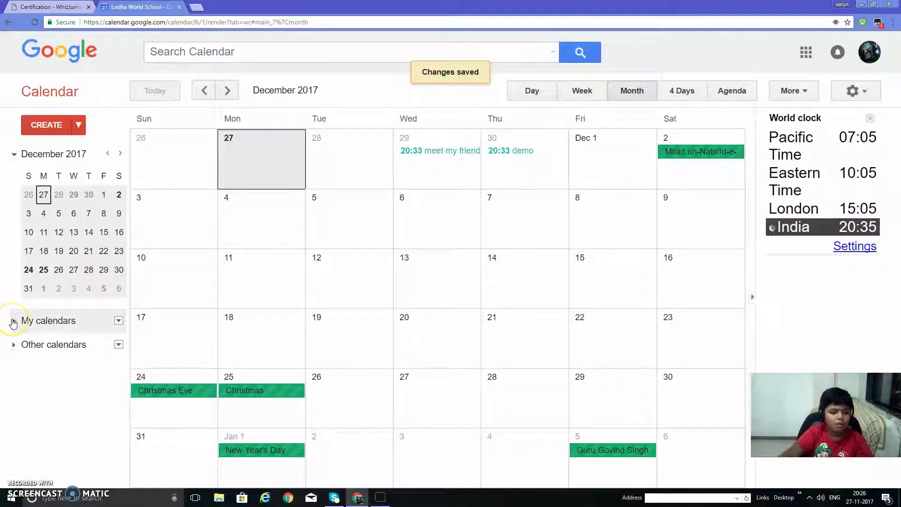
Expand the My calendars list and change the project calendar's label color to blue.
{"action": "left_click", "coordinate": [13, 321]}
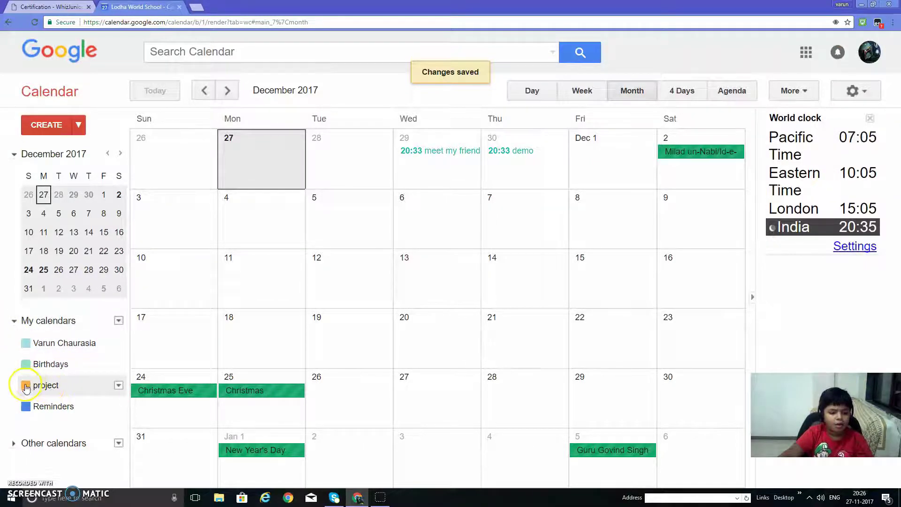
{"action": "left_click", "coordinate": [25, 387]}
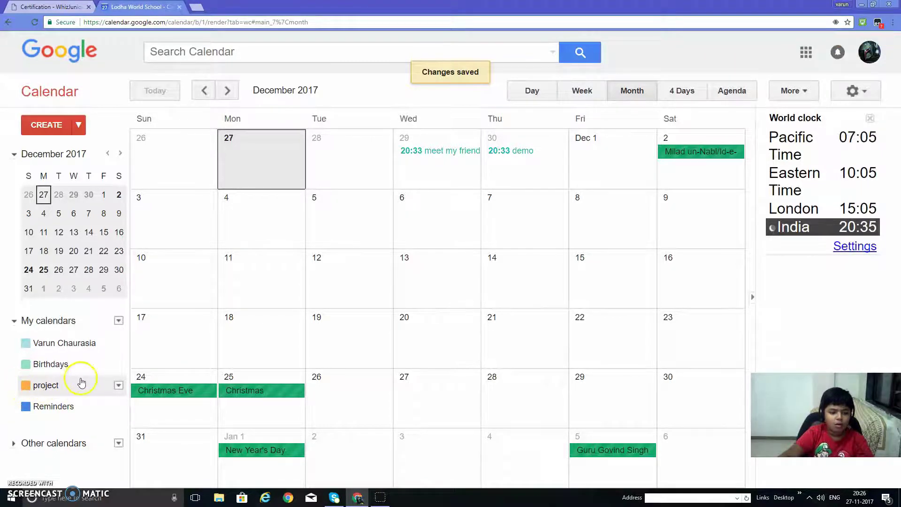
{"action": "left_click", "coordinate": [29, 387]}
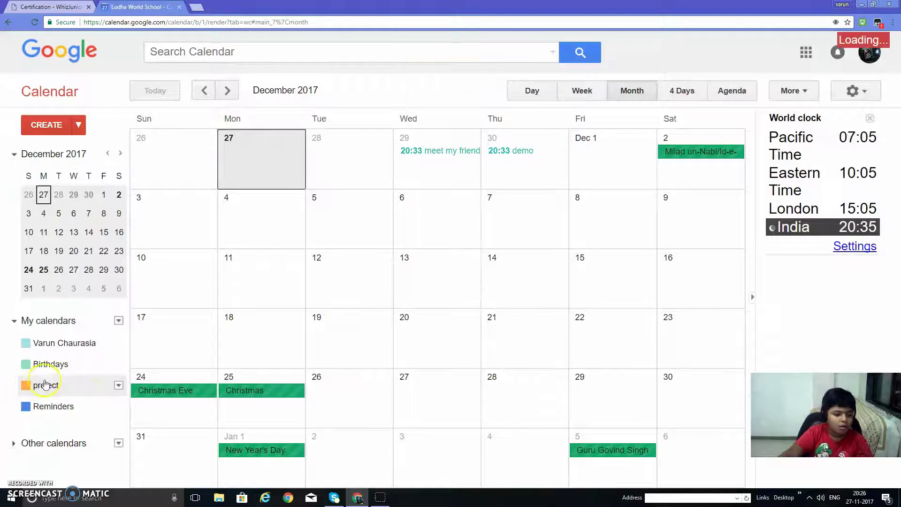
{"action": "left_click", "coordinate": [119, 385]}
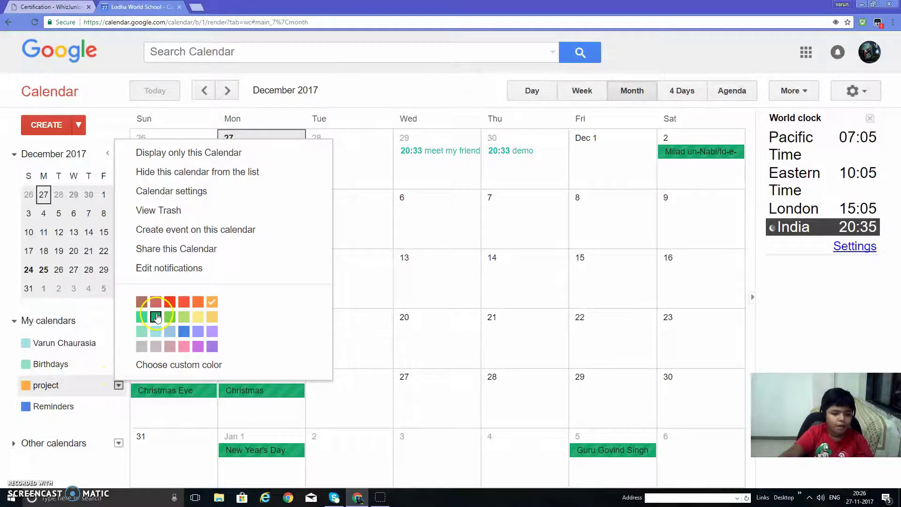
{"action": "left_click", "coordinate": [184, 331]}
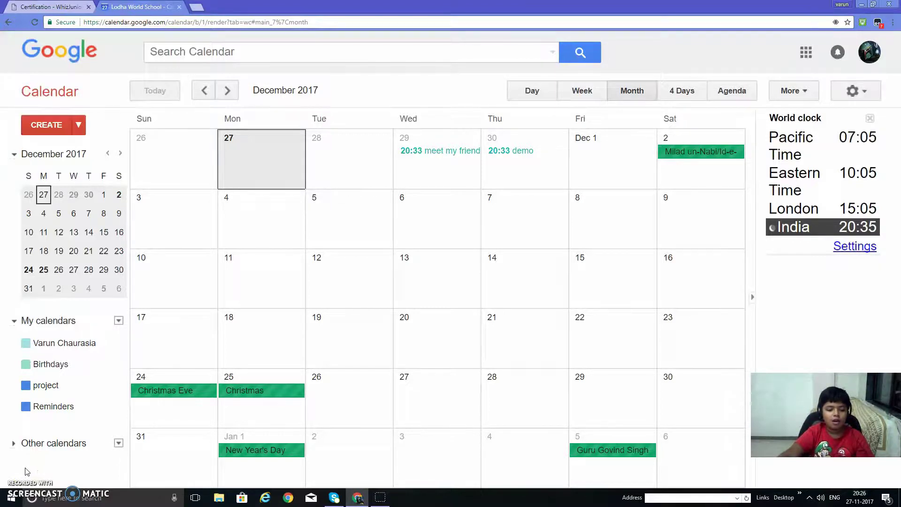
{"action": "left_click", "coordinate": [19, 474]}
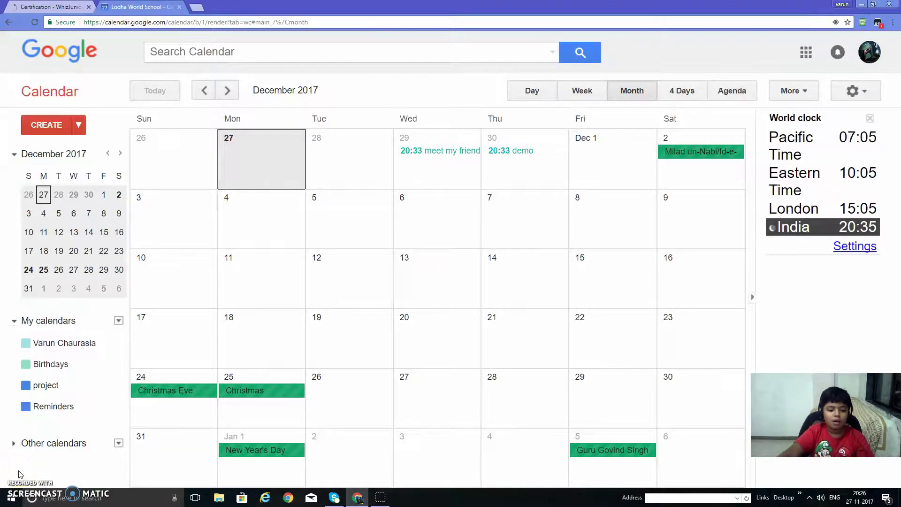